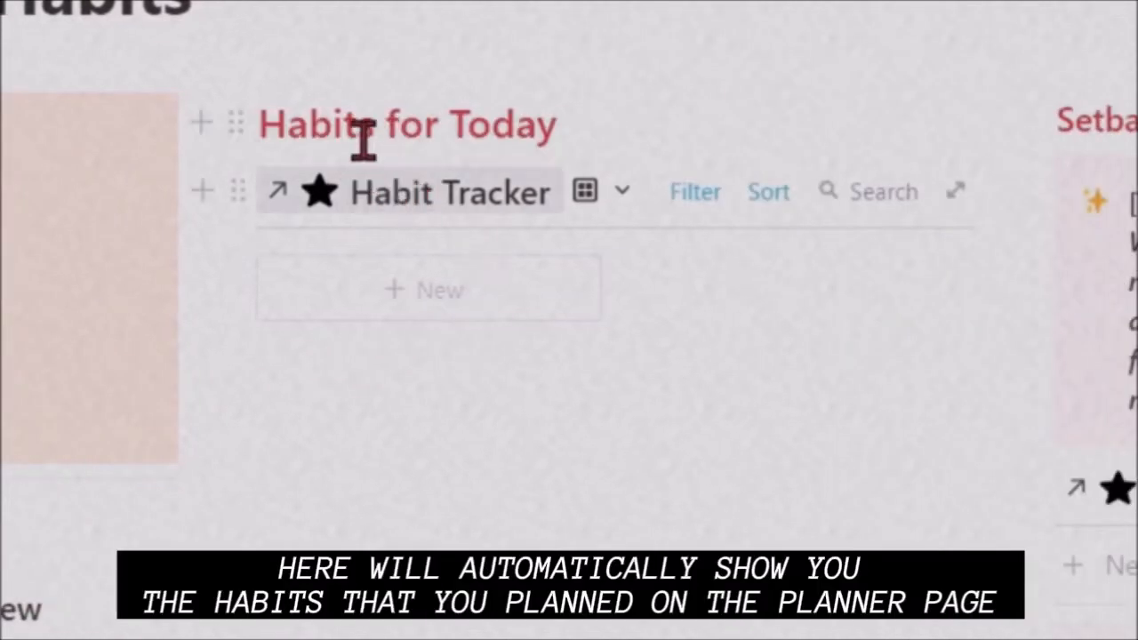
Step: Show the available views of the Habit Tracker under Habits for Today
left_click(621, 195)
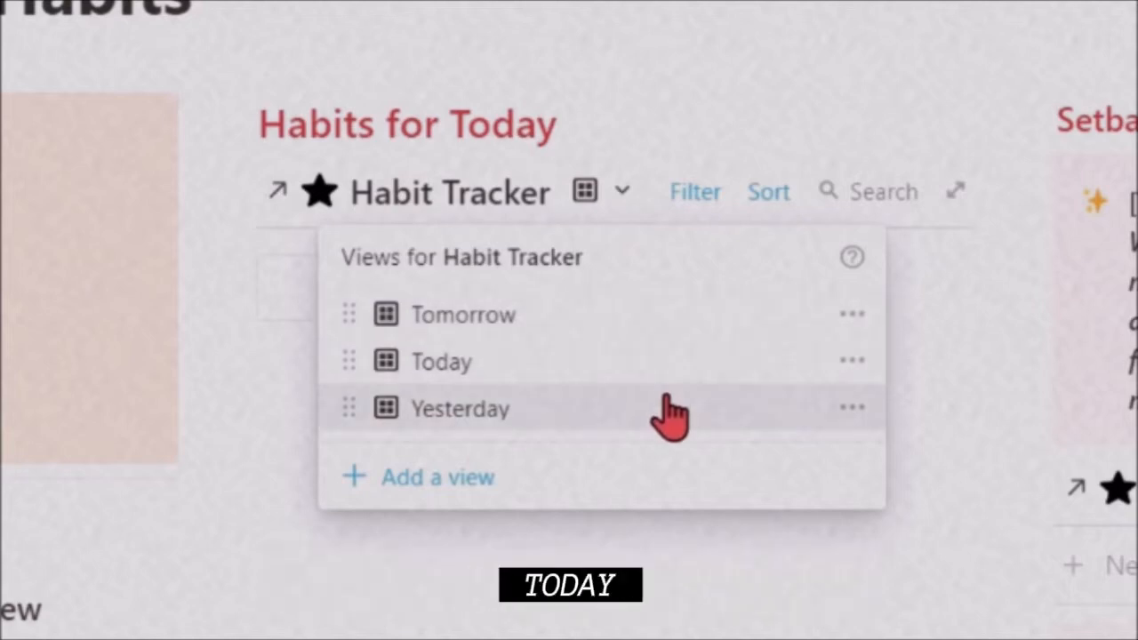
left_click(697, 193)
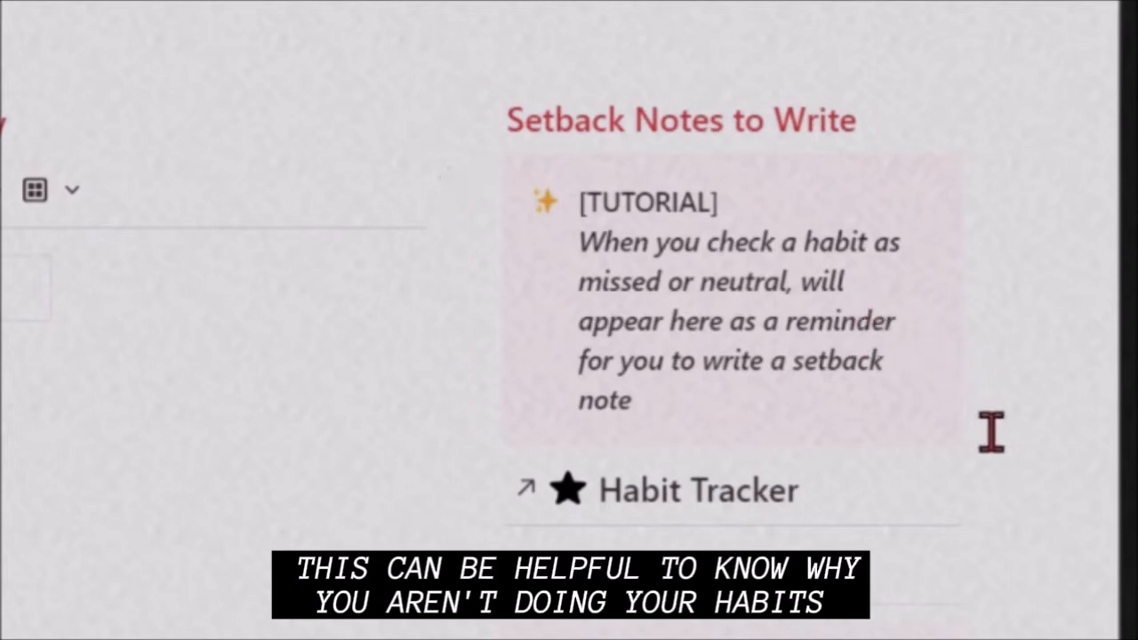
Step: Write a "Cycle Review" entry in the Reminders callout with a reminder for tomorrow at 9am
scroll(569, 356, "down", 5)
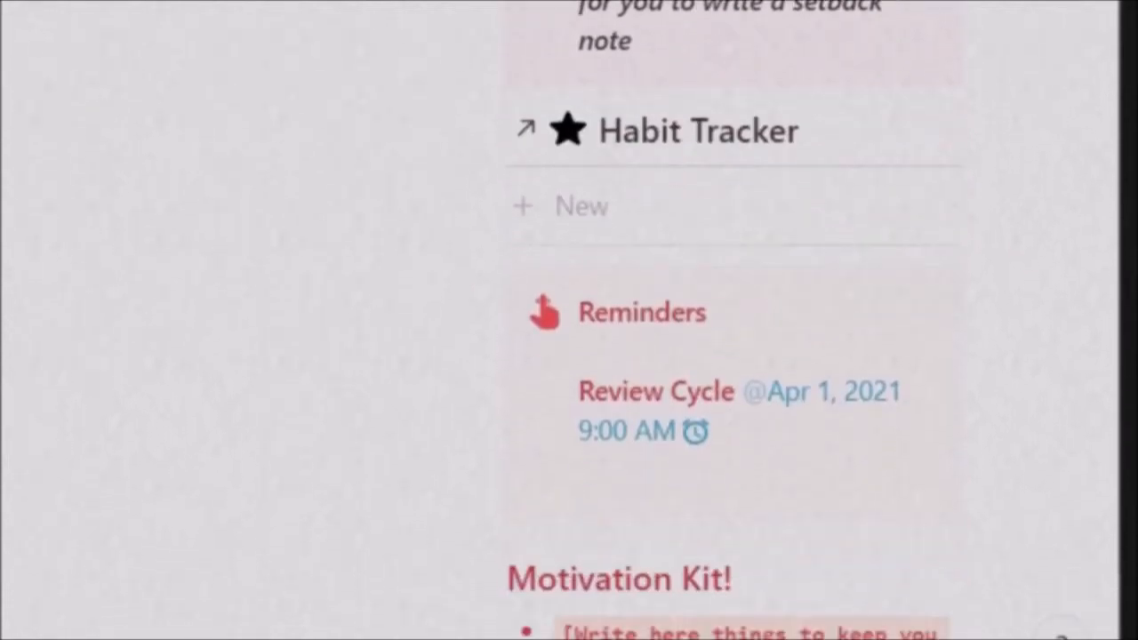
scroll(734, 313, "down", 1)
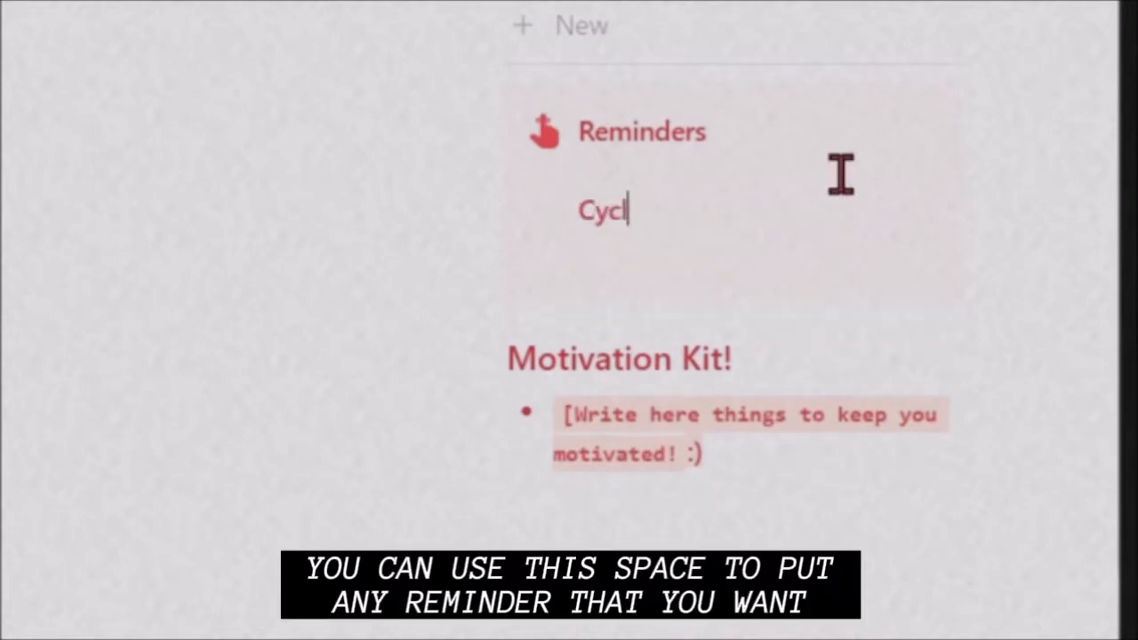
type("Review")
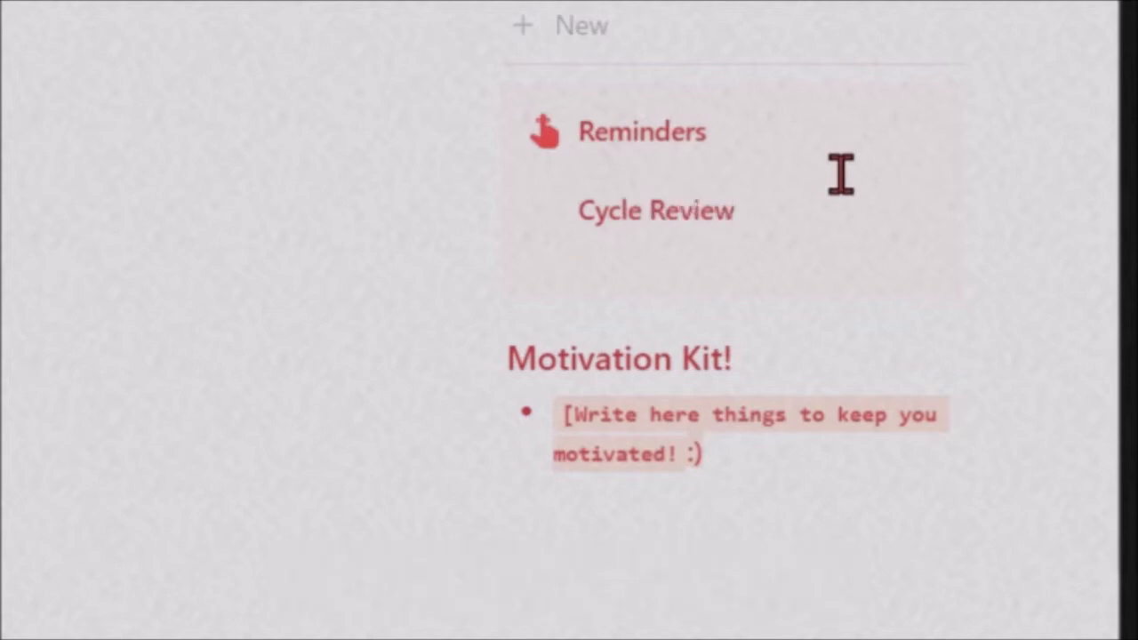
type(" @")
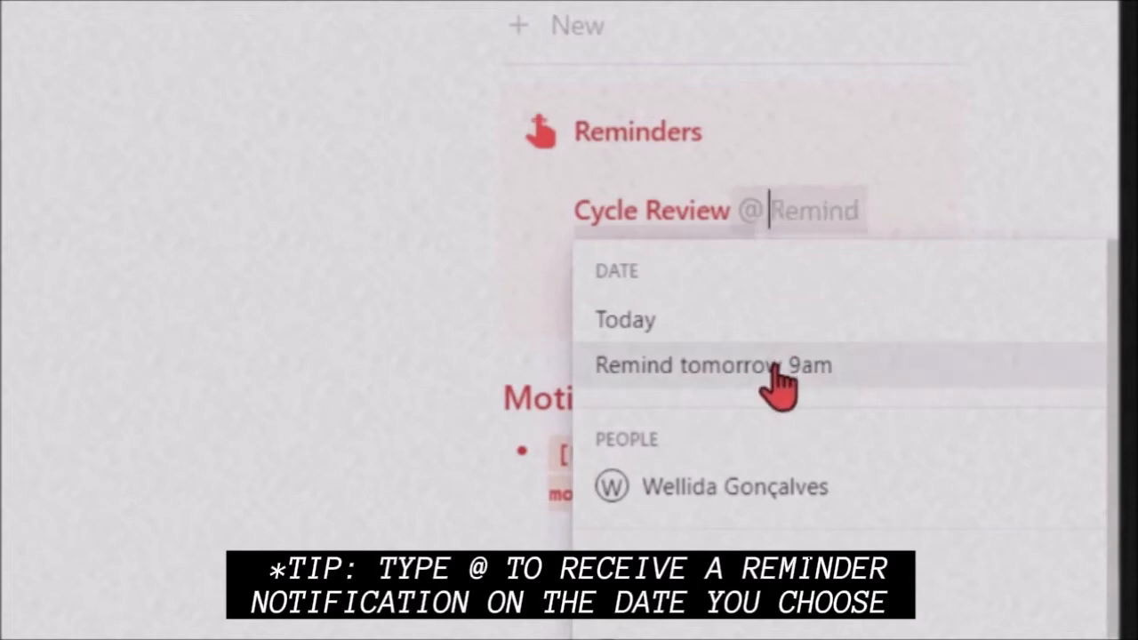
left_click(778, 373)
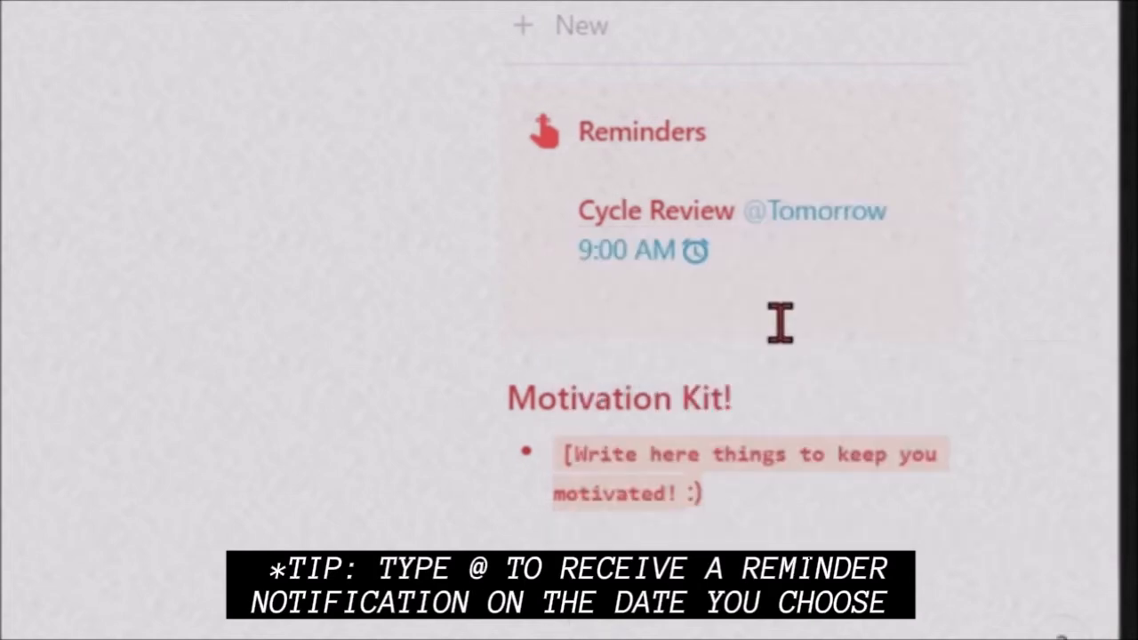
Step: Change the Cycle Review reminder's date to Apr 1, 2021, with the notification at time of event
left_click(813, 222)
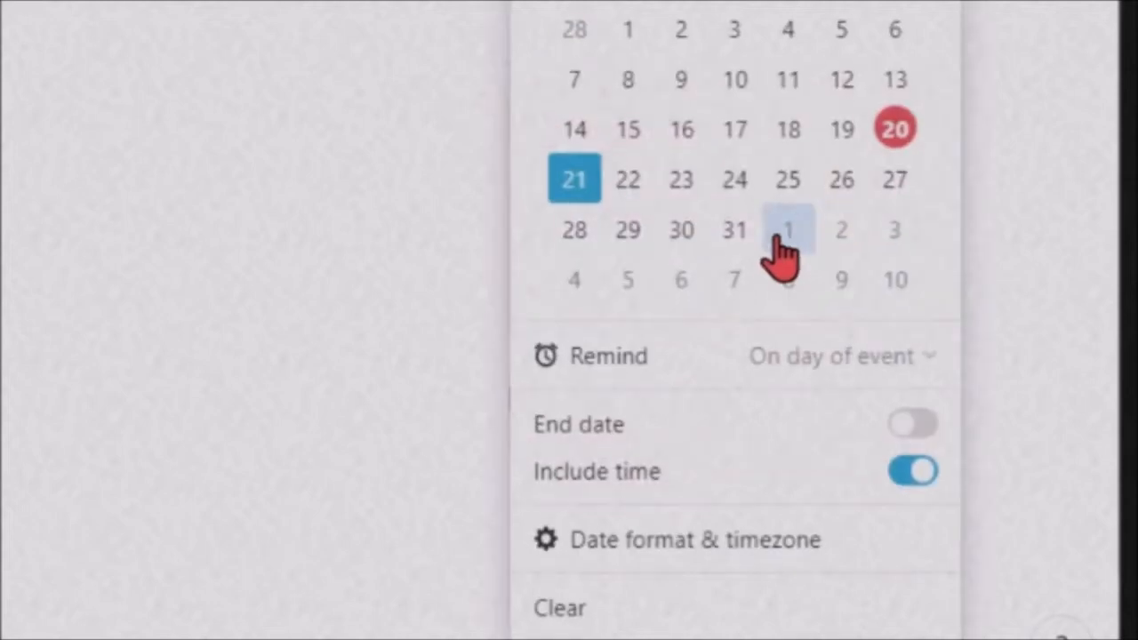
left_click(782, 235)
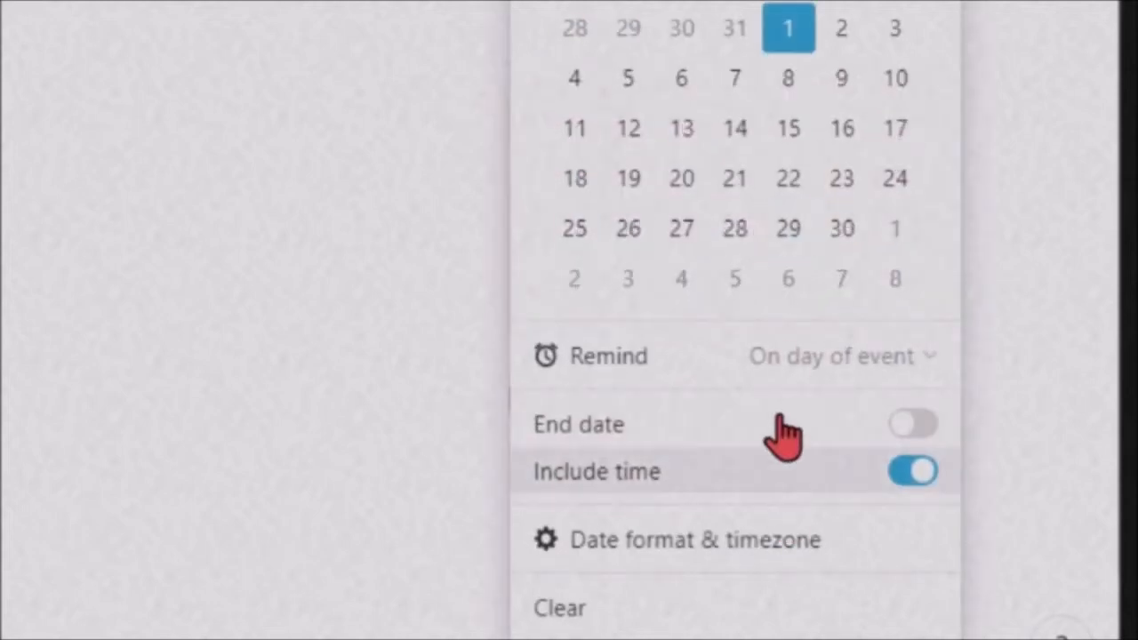
left_click(771, 354)
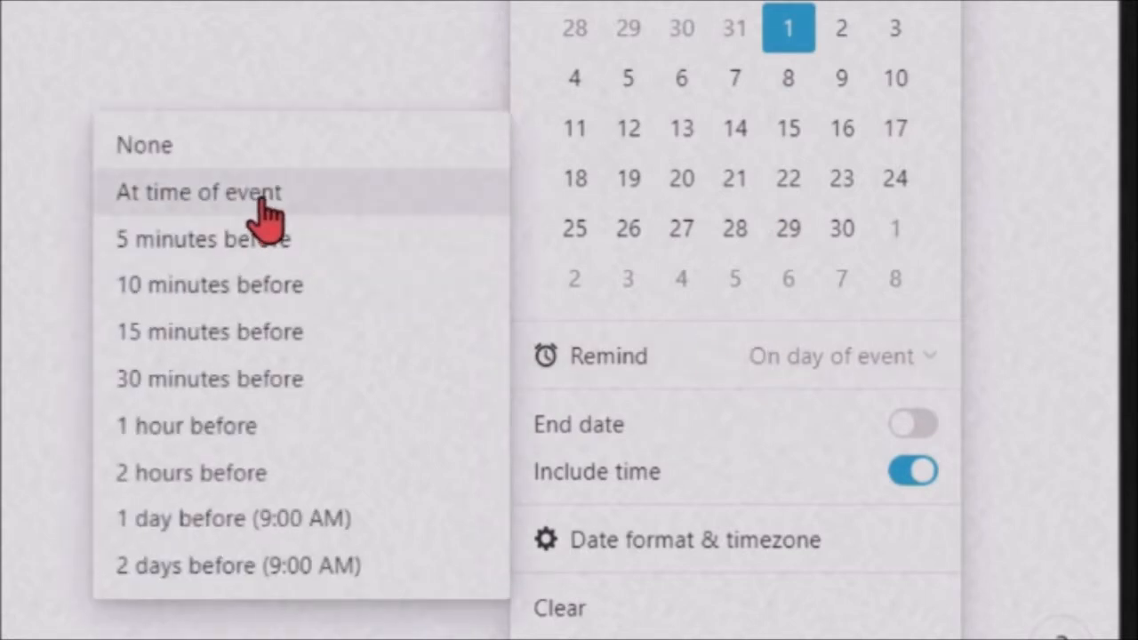
left_click(339, 221)
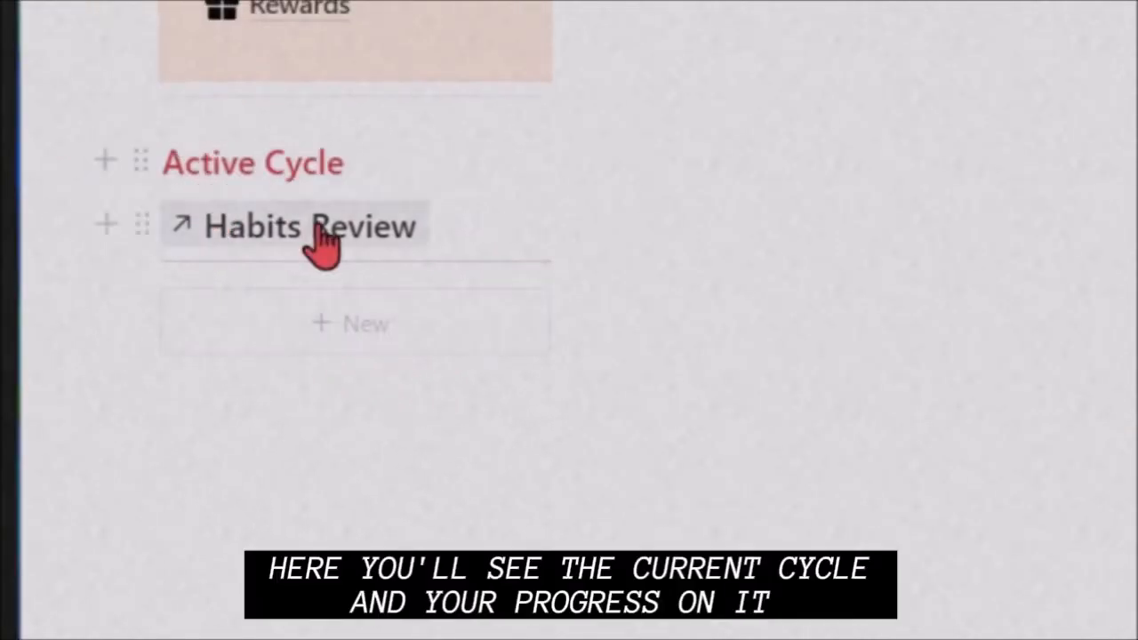
Step: Create a new Habits Review entry on the Cycles page, titled "Mar. Part II - 2021"
scroll(570, 356, "down", 4)
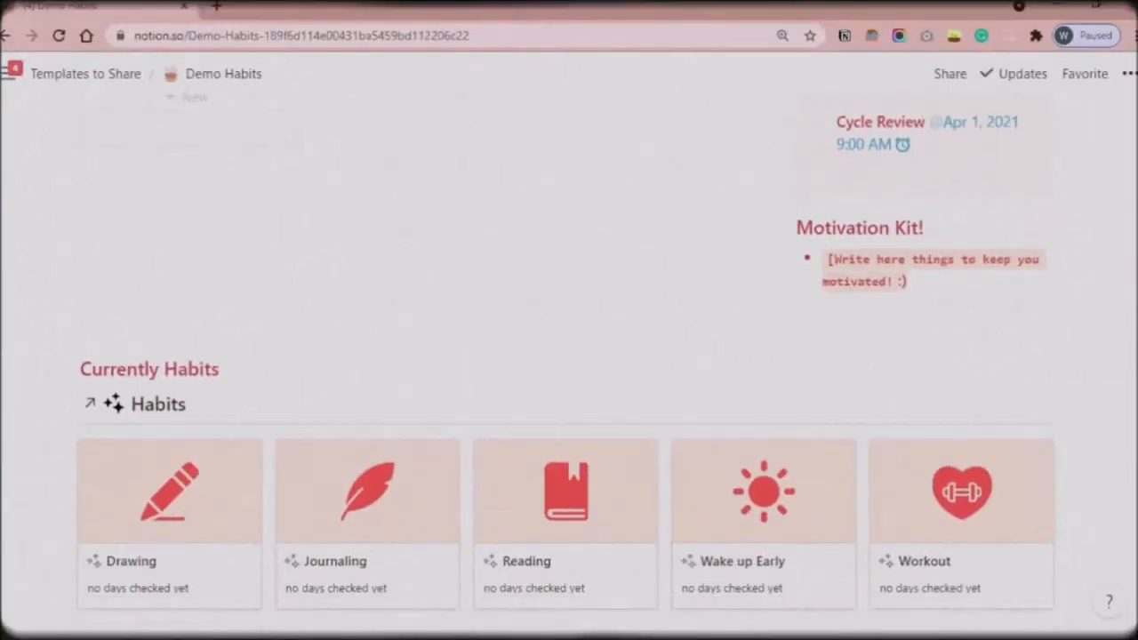
scroll(565, 361, "down", 3)
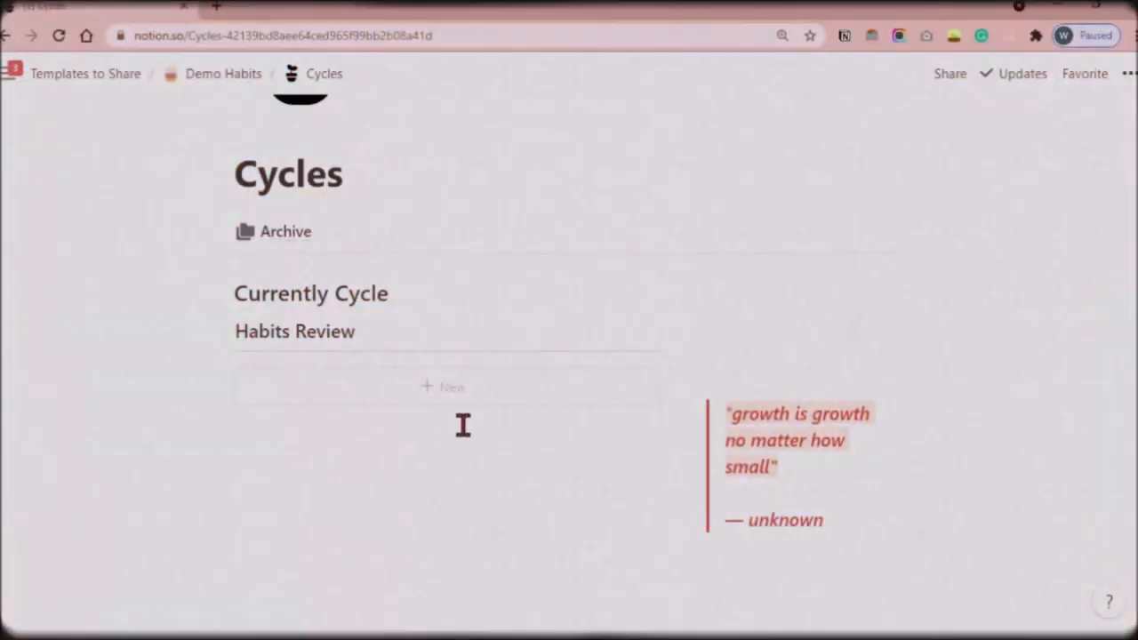
left_click(452, 392)
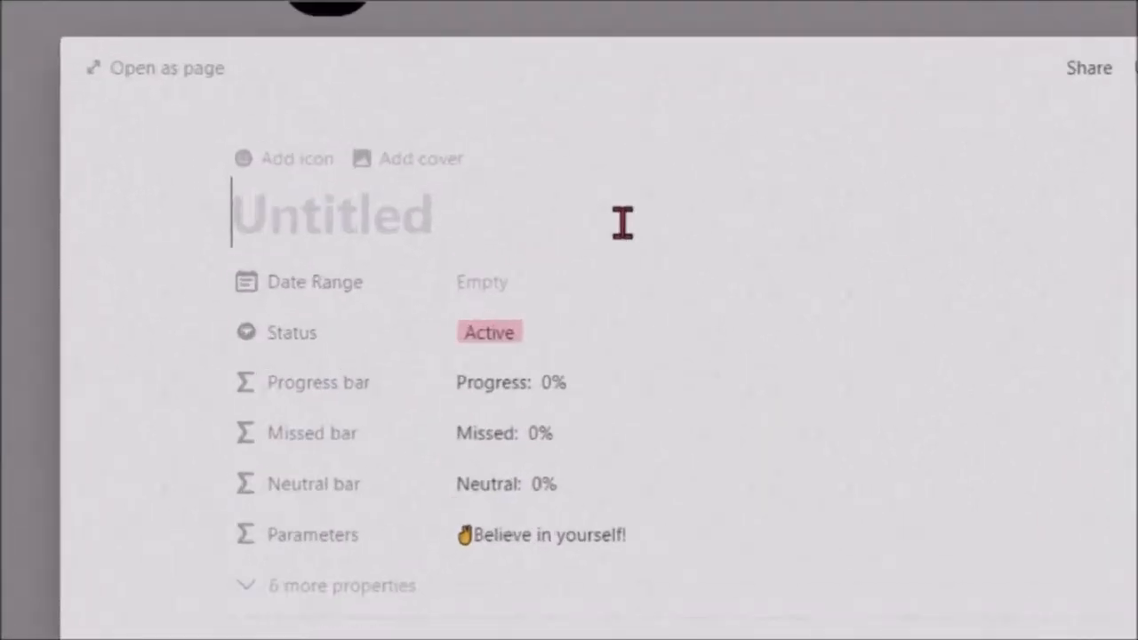
type("Mar")
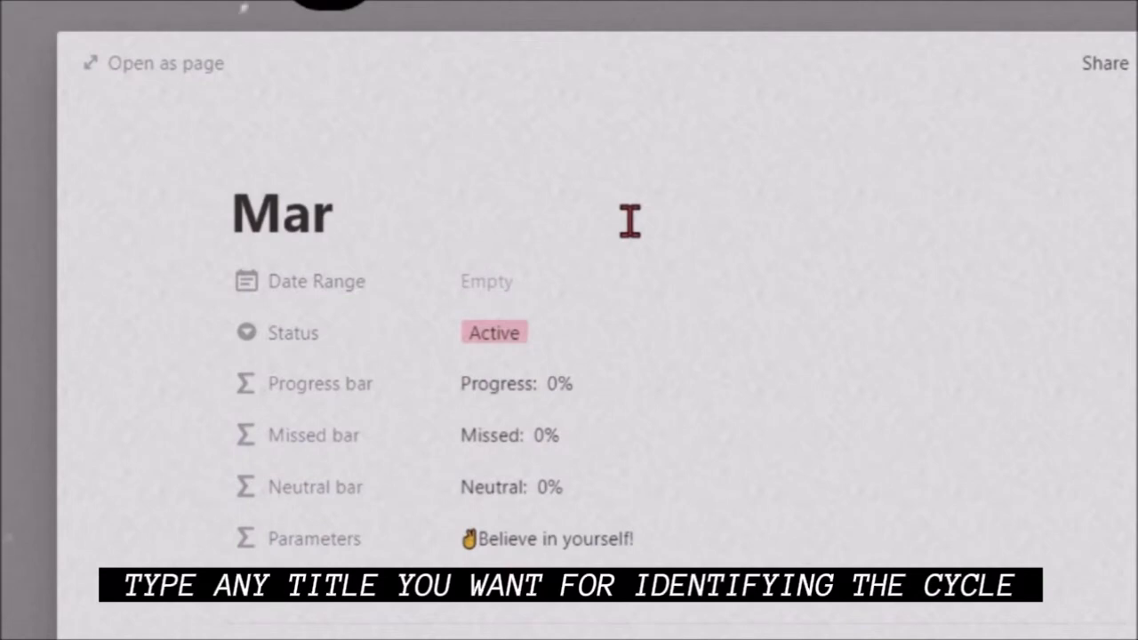
type(". Part II - 2021")
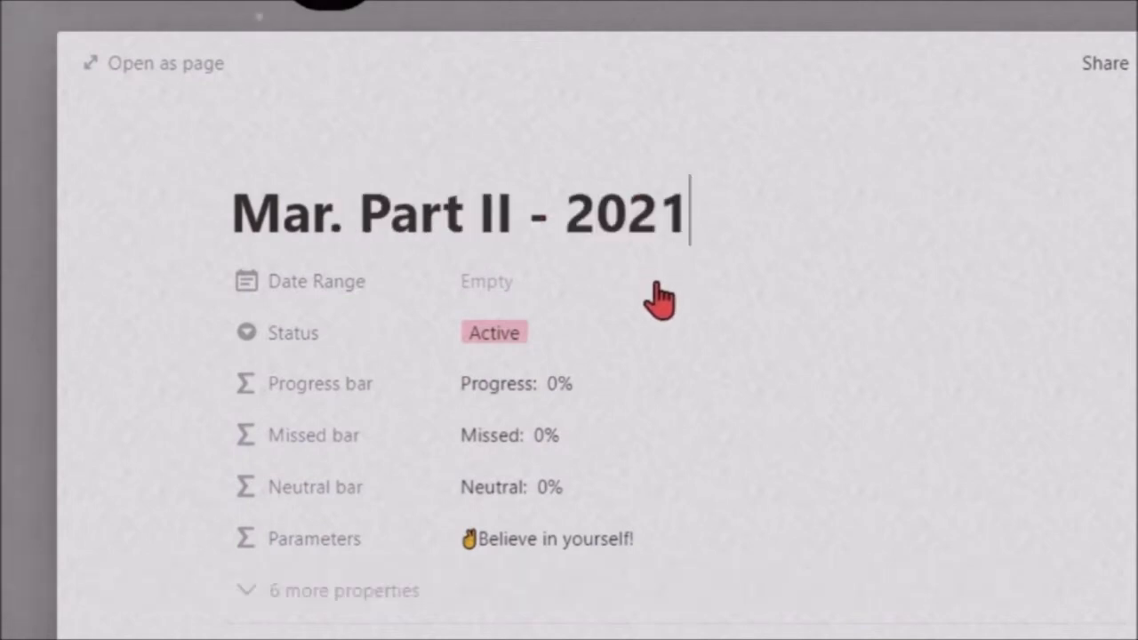
Step: Set the cycle's Date Range from Mar 19, 2021 to Mar 31, 2021 by enabling an end date
left_click(507, 293)
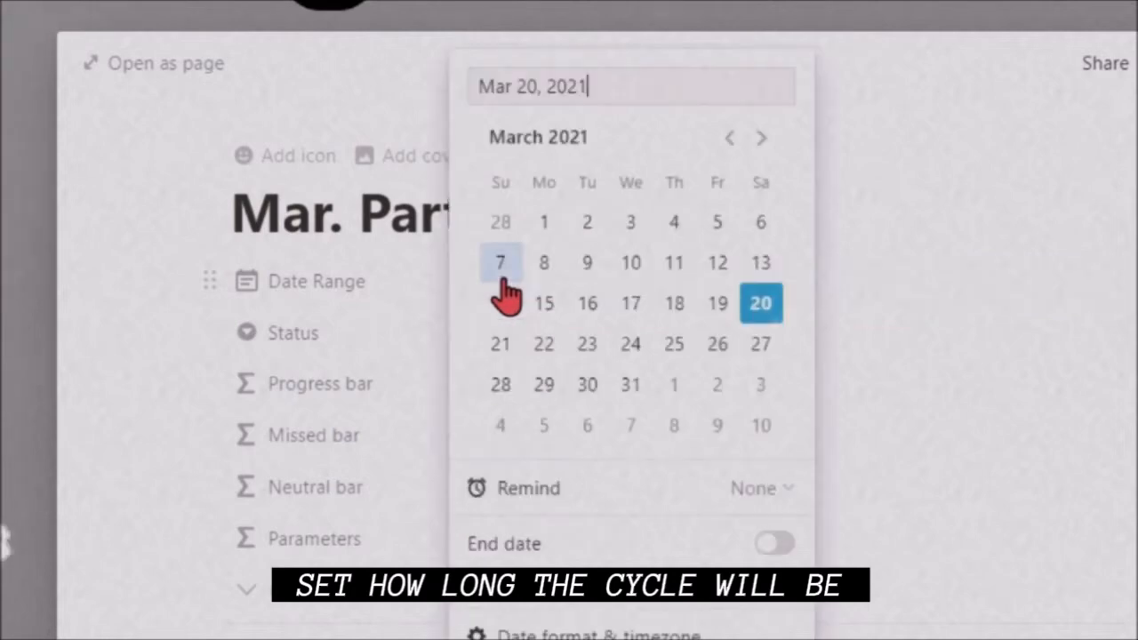
left_click(722, 305)
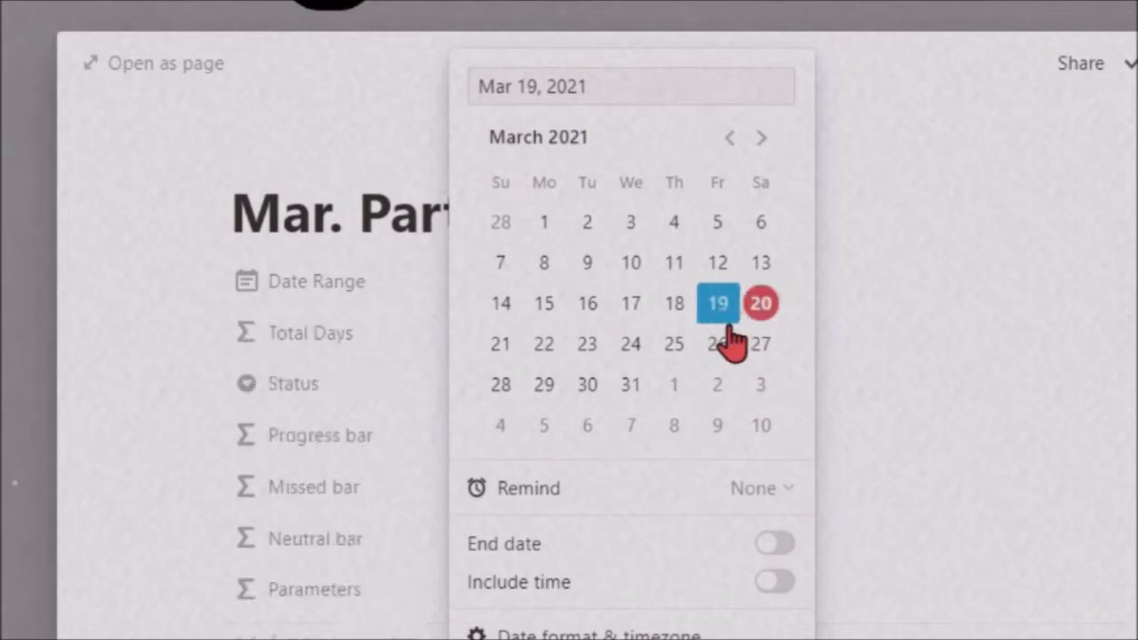
left_click(774, 551)
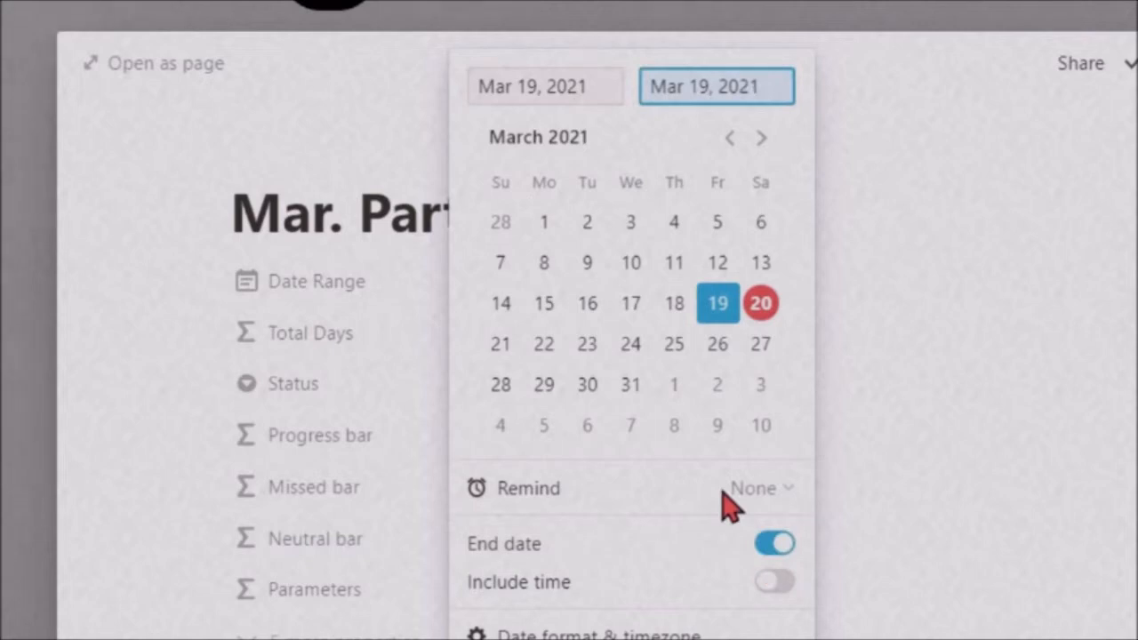
left_click(630, 388)
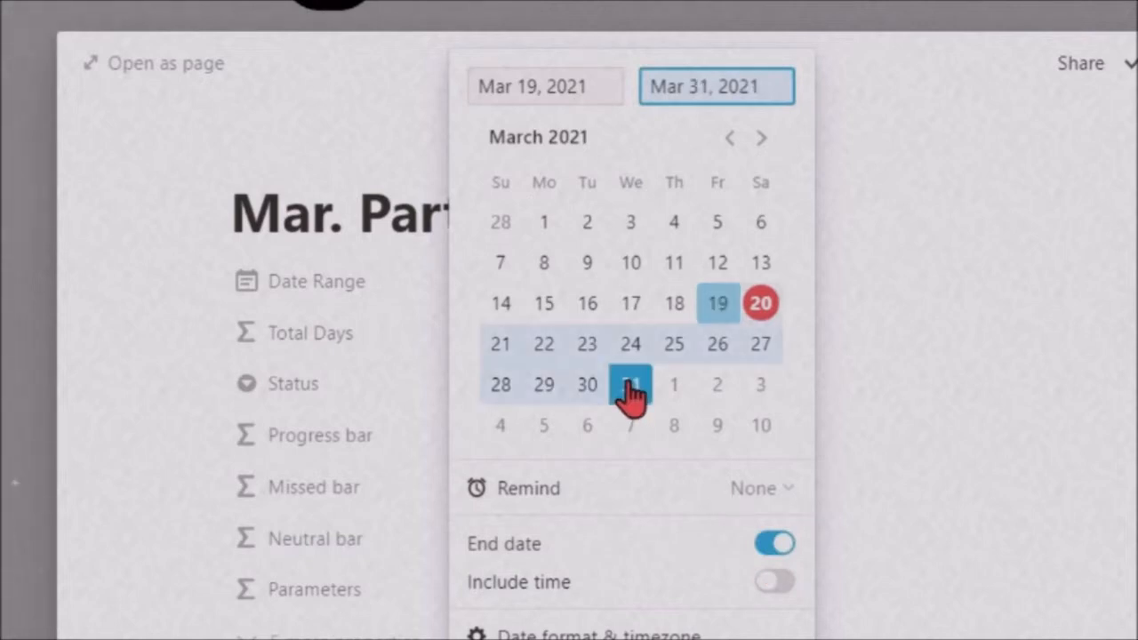
left_click(933, 481)
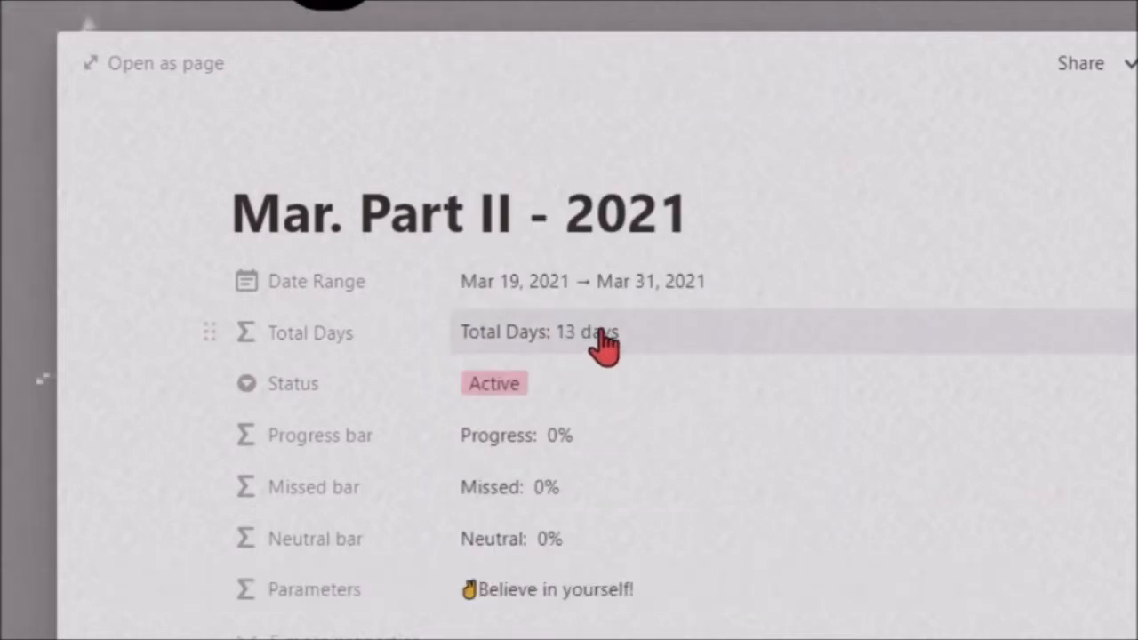
Step: Check the cycle's Status options and fill its page with the Cycle Review template
left_click(578, 401)
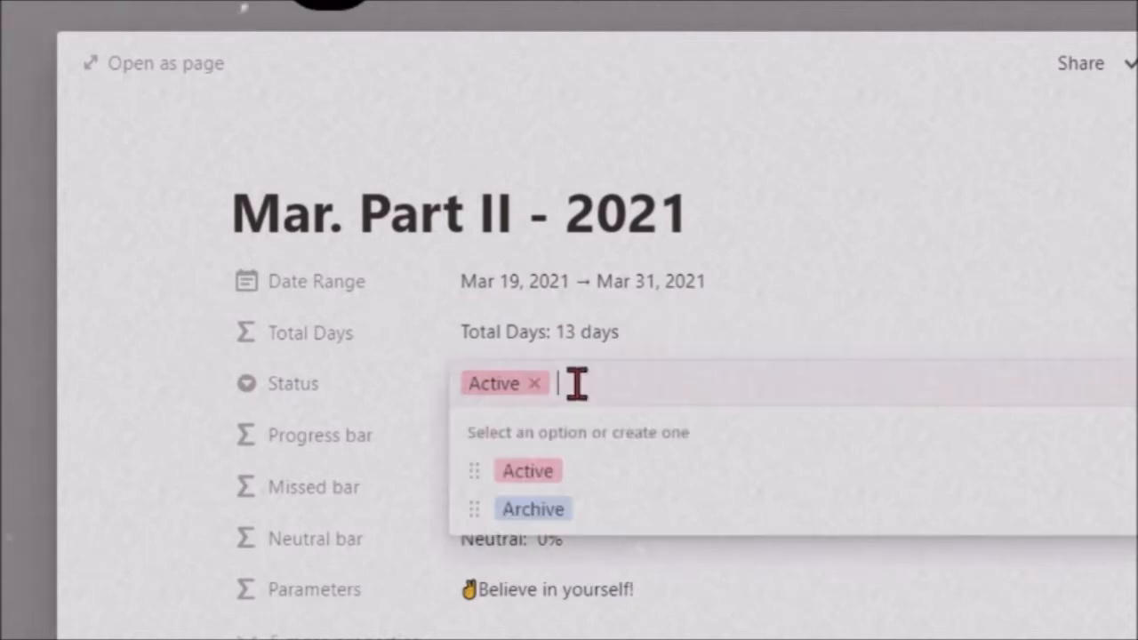
left_click(632, 525)
scroll(569, 356, "down", 5)
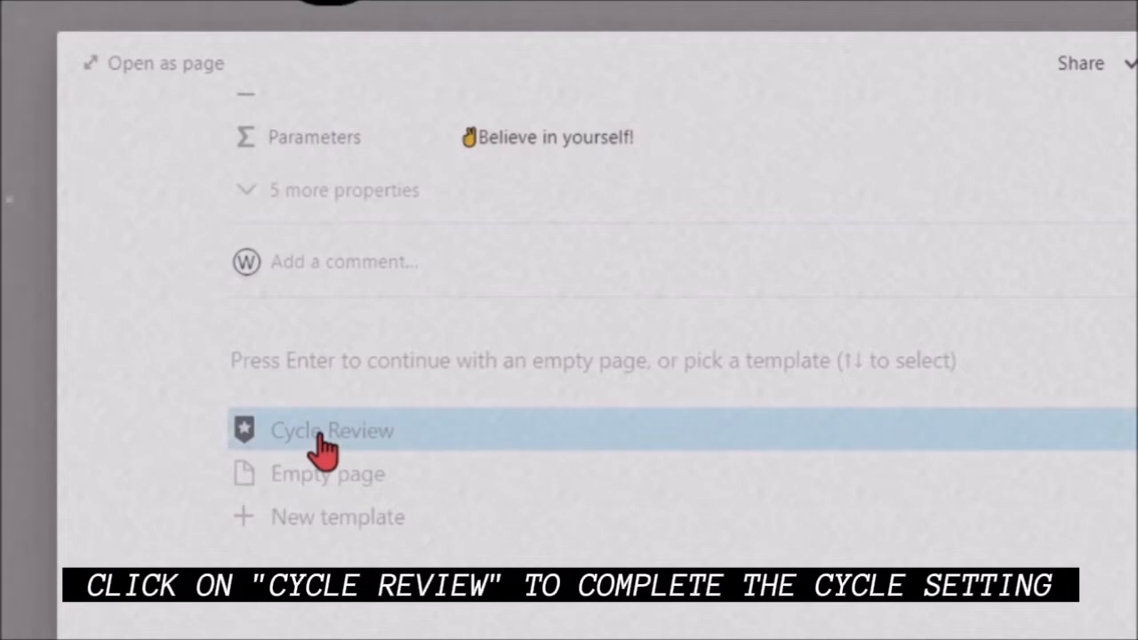
left_click(320, 436)
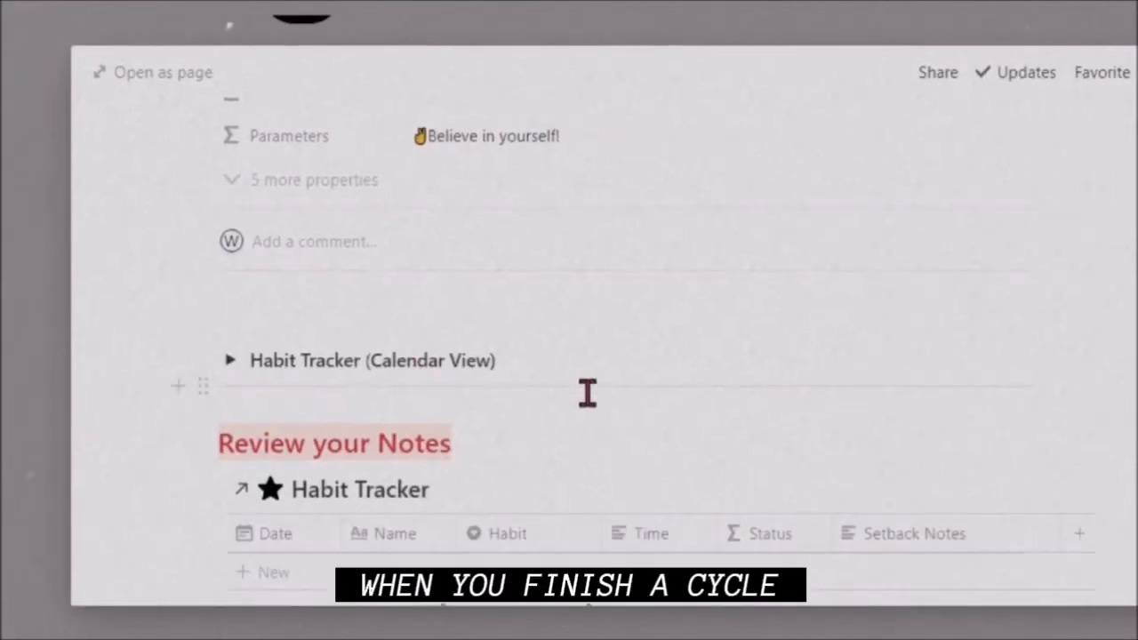
Step: Look through the Review your Notes, Thoughts and Improvements sections of the cycle page
scroll(570, 356, "down", 5)
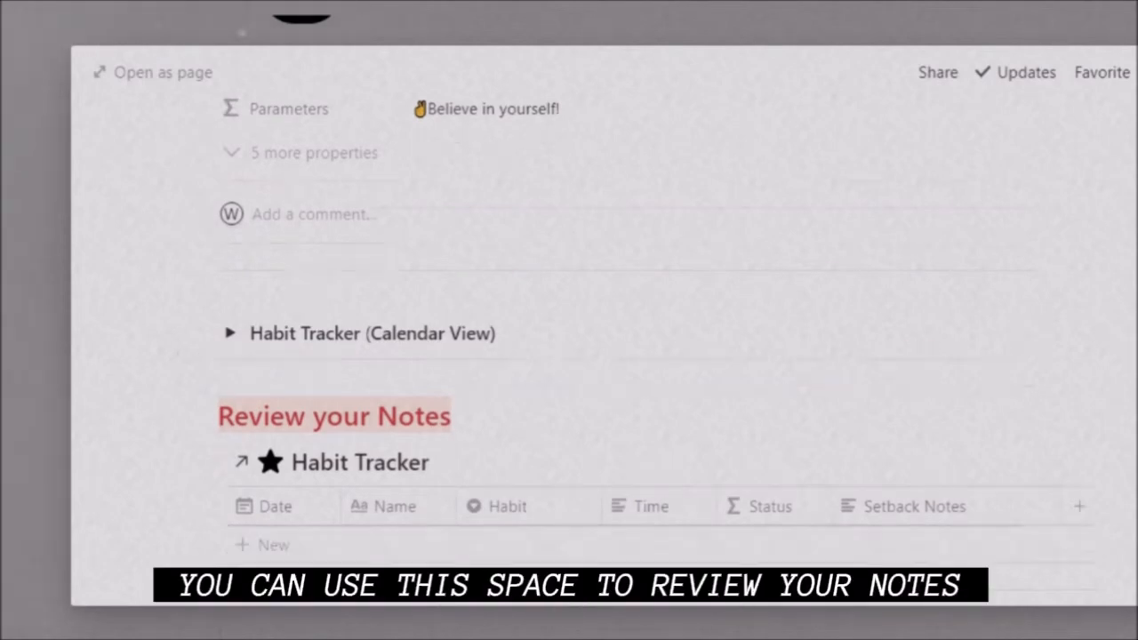
scroll(569, 355, "down", 3)
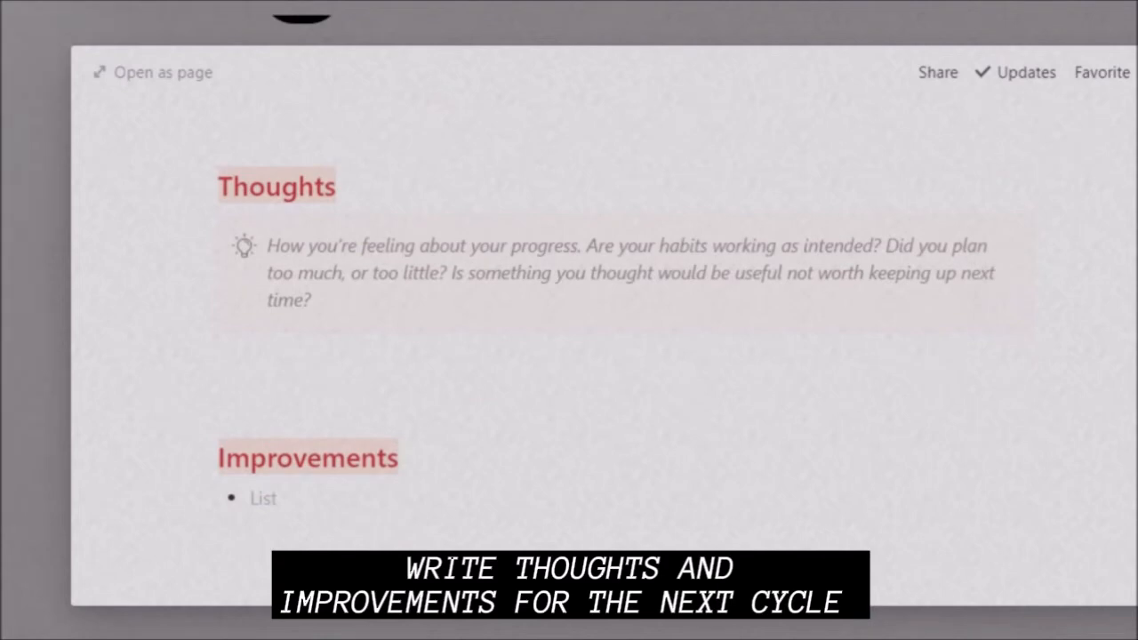
scroll(570, 356, "up", 1)
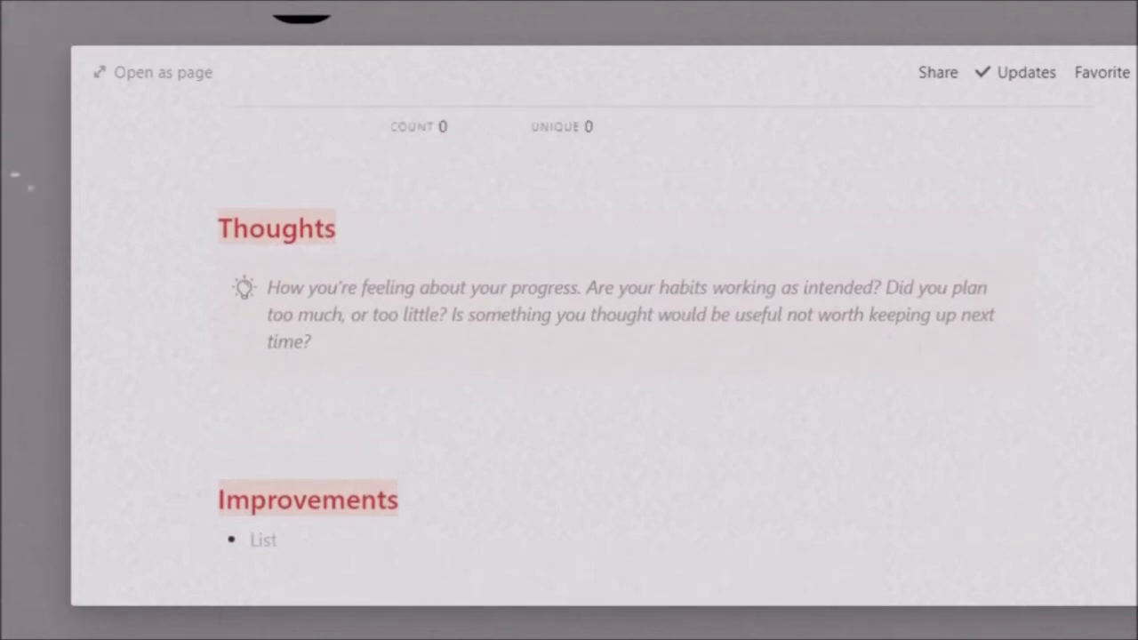
Step: Expand the Habit Tracker (Calendar View) toggle, examine the March 2021 calendar and open its list of views
scroll(569, 355, "up", 8)
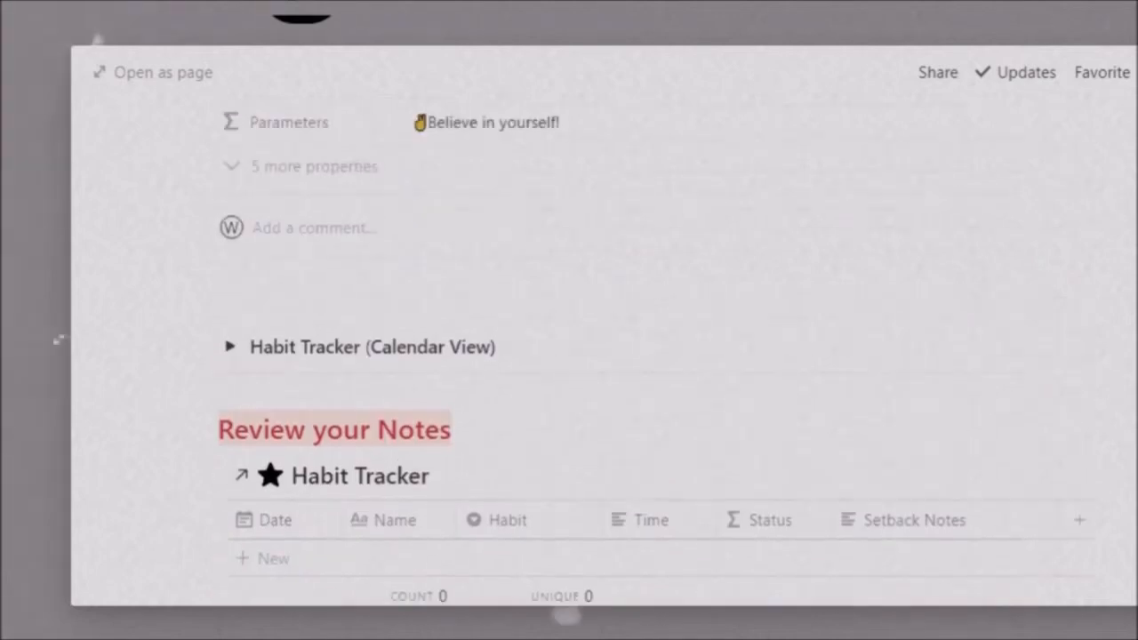
left_click(230, 348)
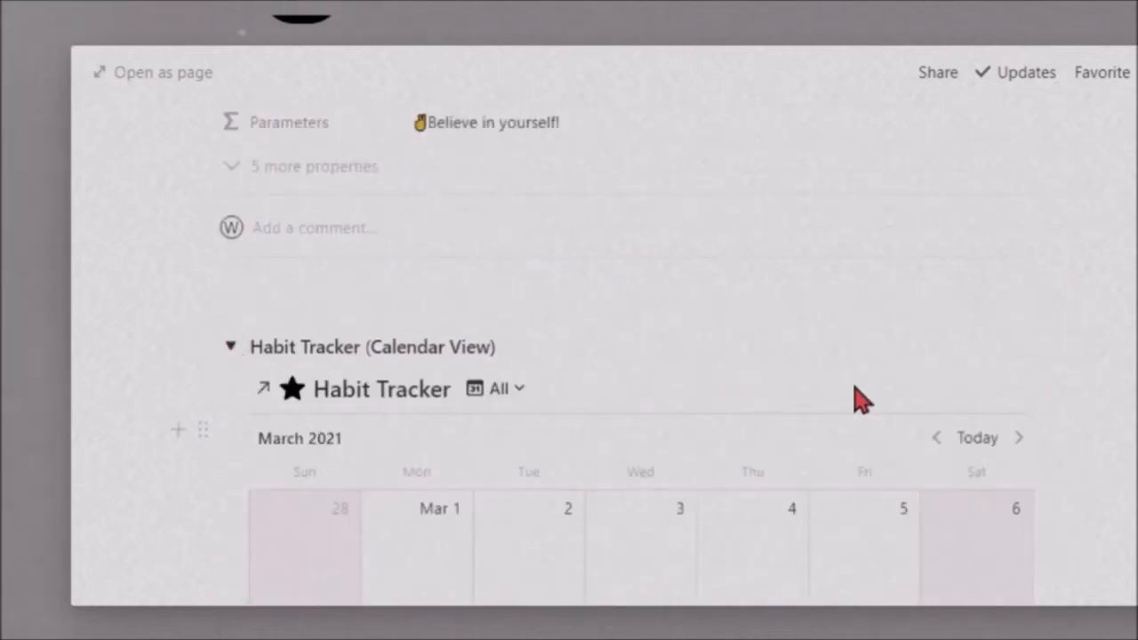
scroll(640, 356, "down", 6)
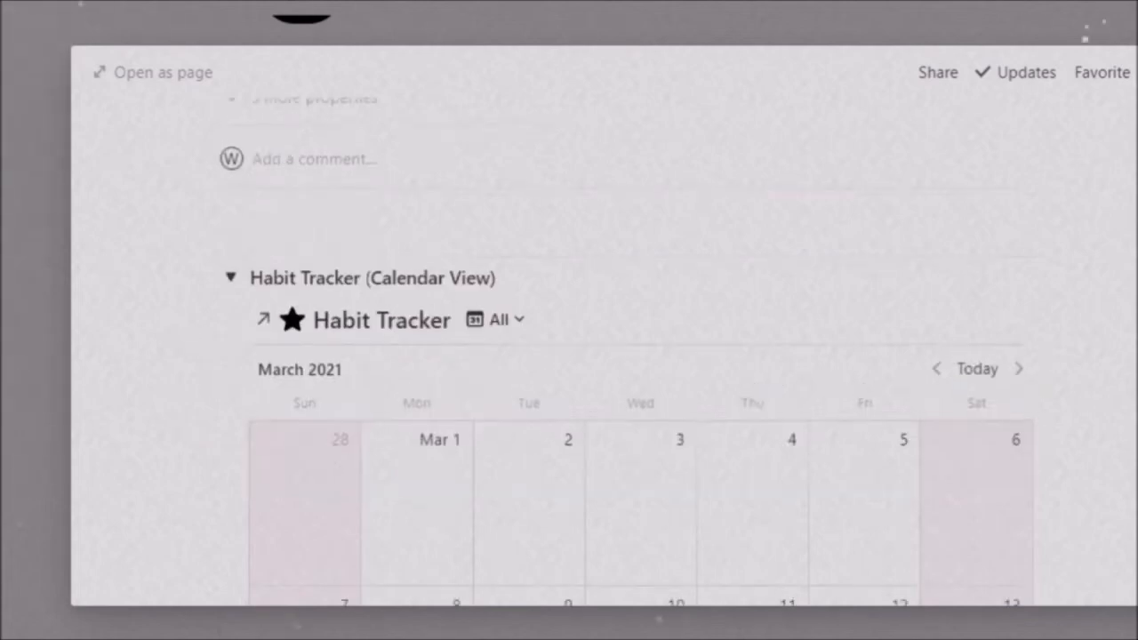
scroll(551, 355, "up", 5)
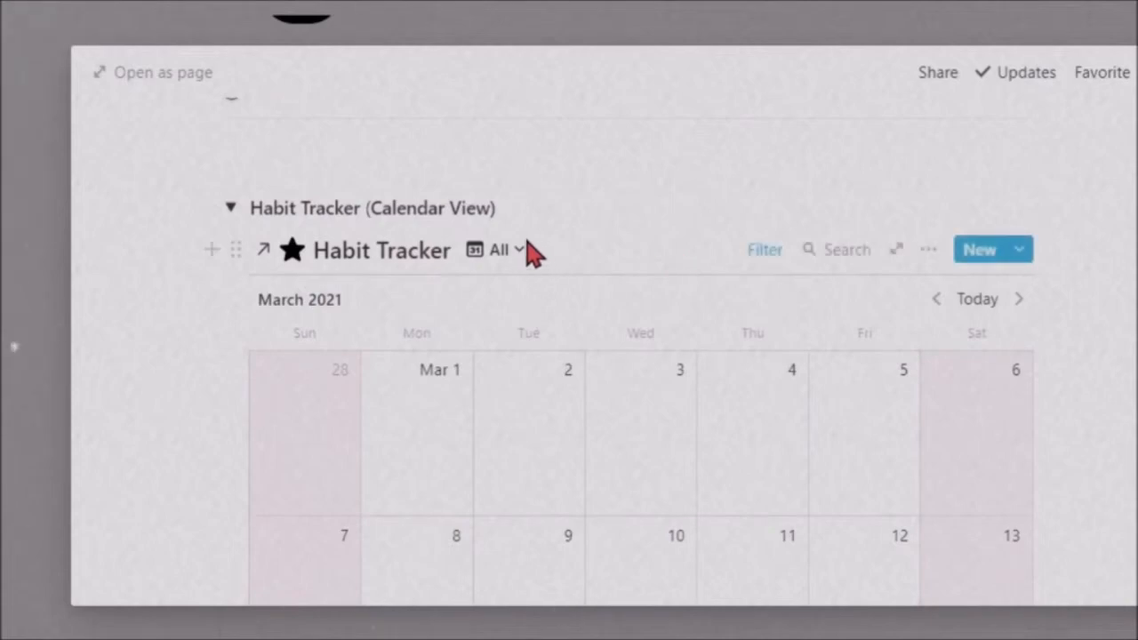
left_click(517, 251)
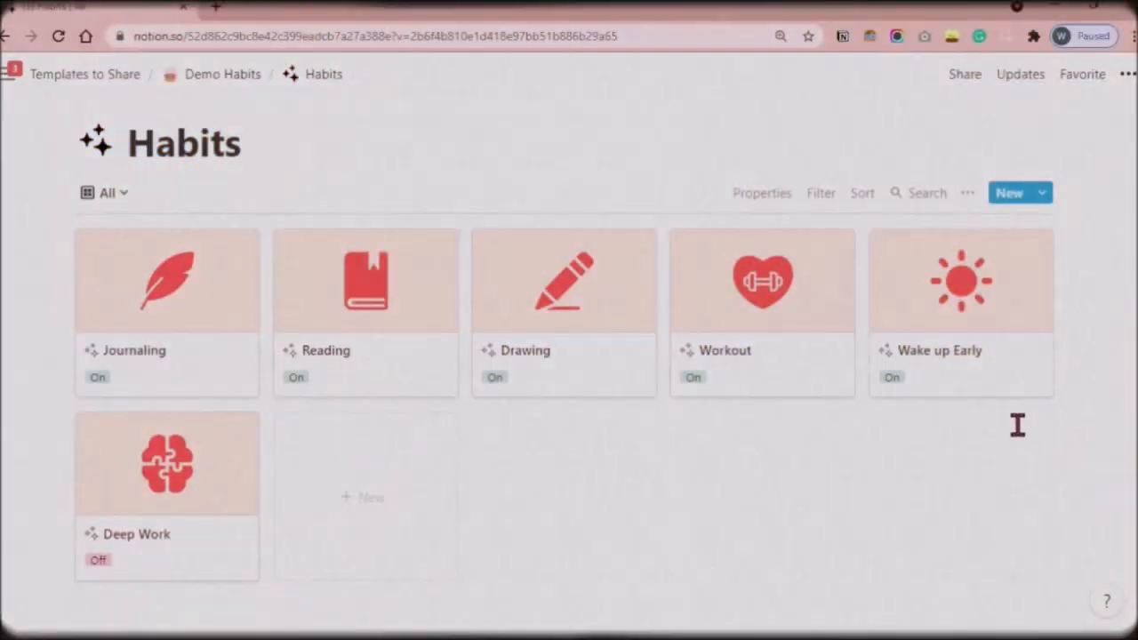
Step: Open the Wake up Early habit from the Habits gallery and set its Status to On
left_click(912, 374)
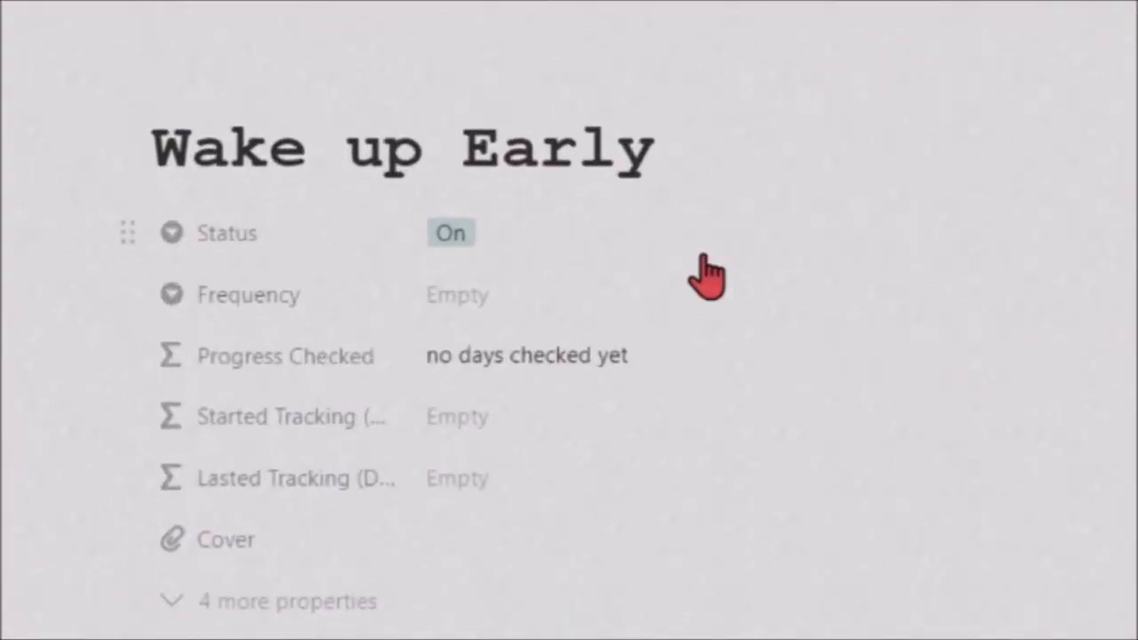
left_click(662, 239)
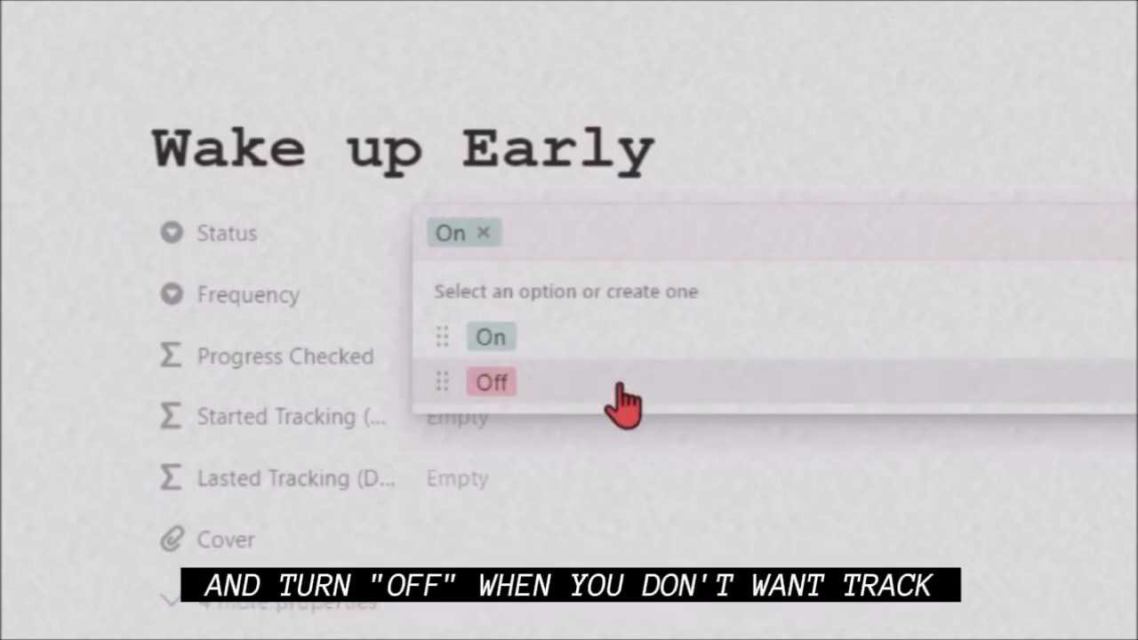
left_click(621, 339)
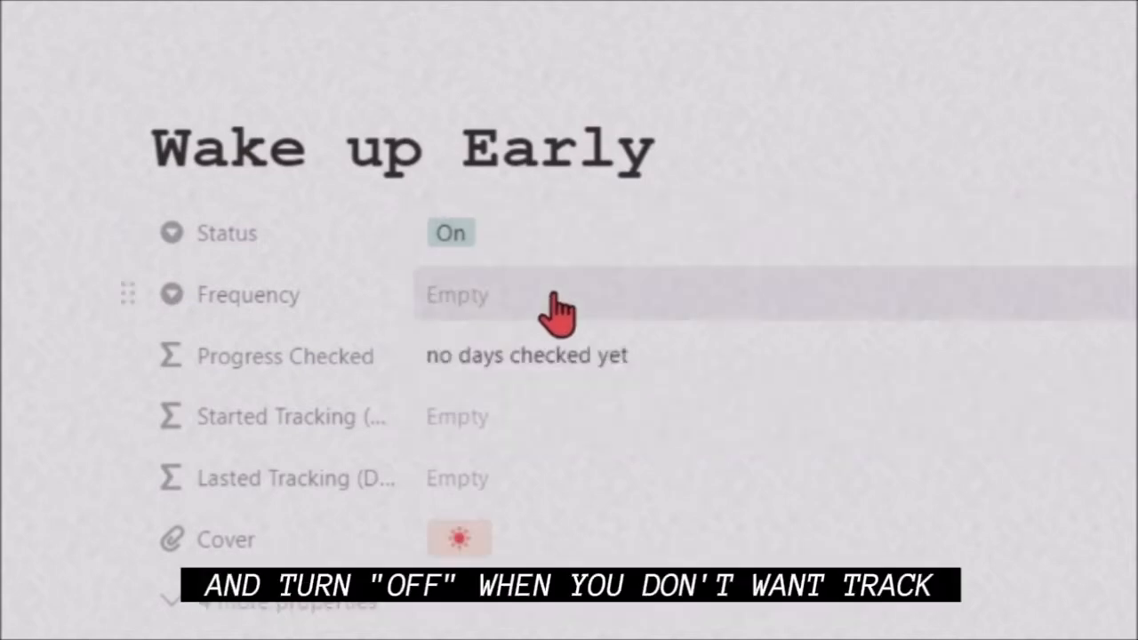
Step: Set the Wake up Early habit's Frequency to Daily and check its Cover image
left_click(554, 296)
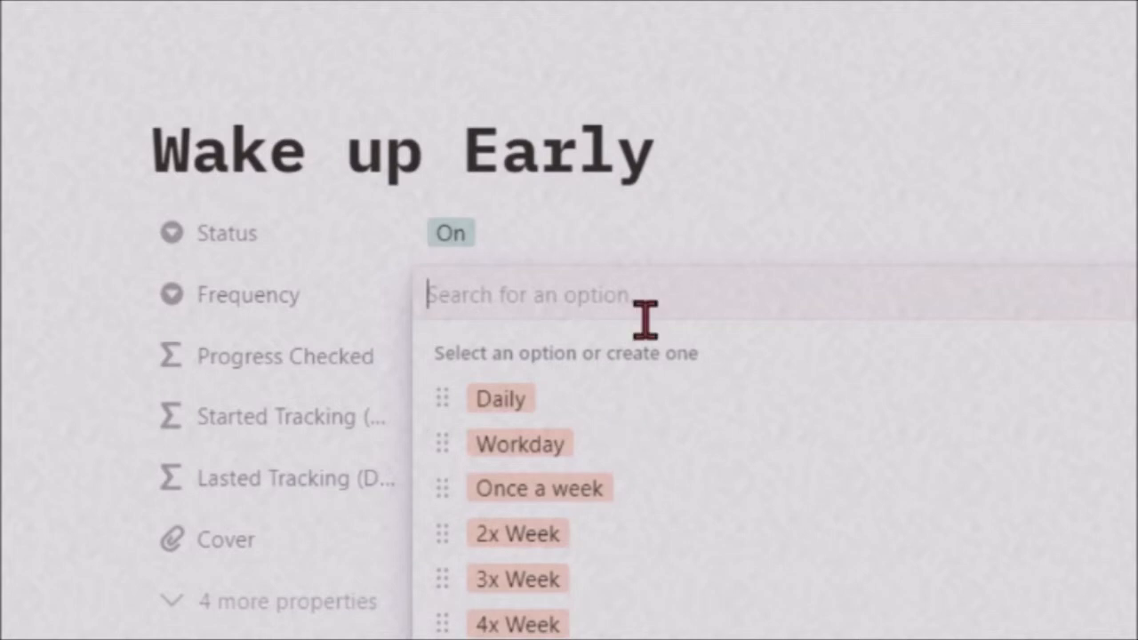
left_click(602, 407)
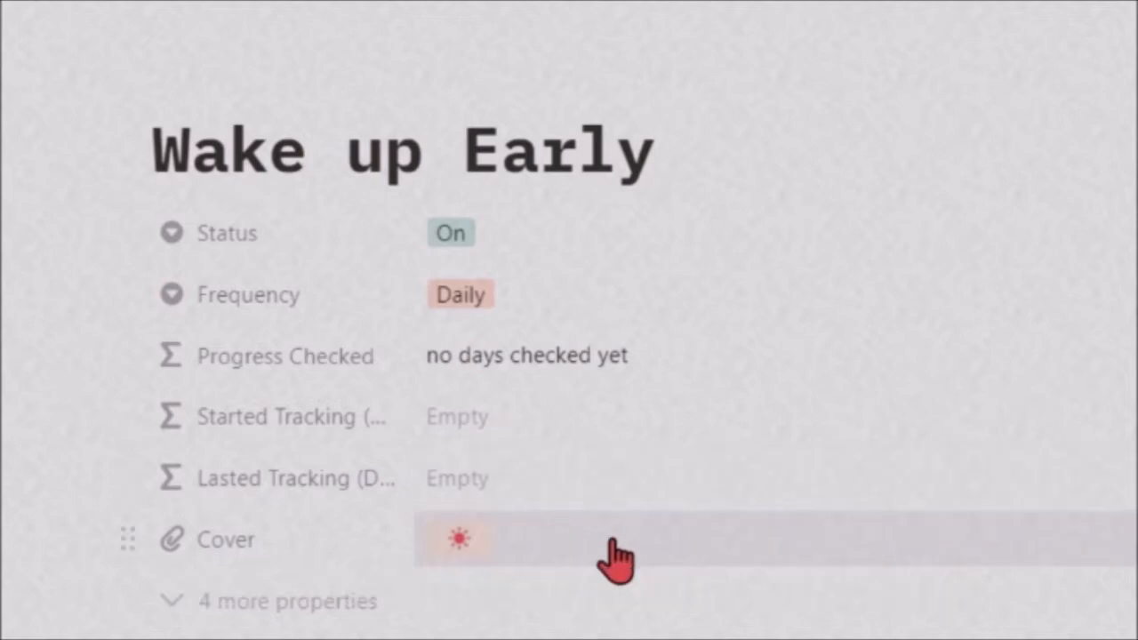
left_click(531, 545)
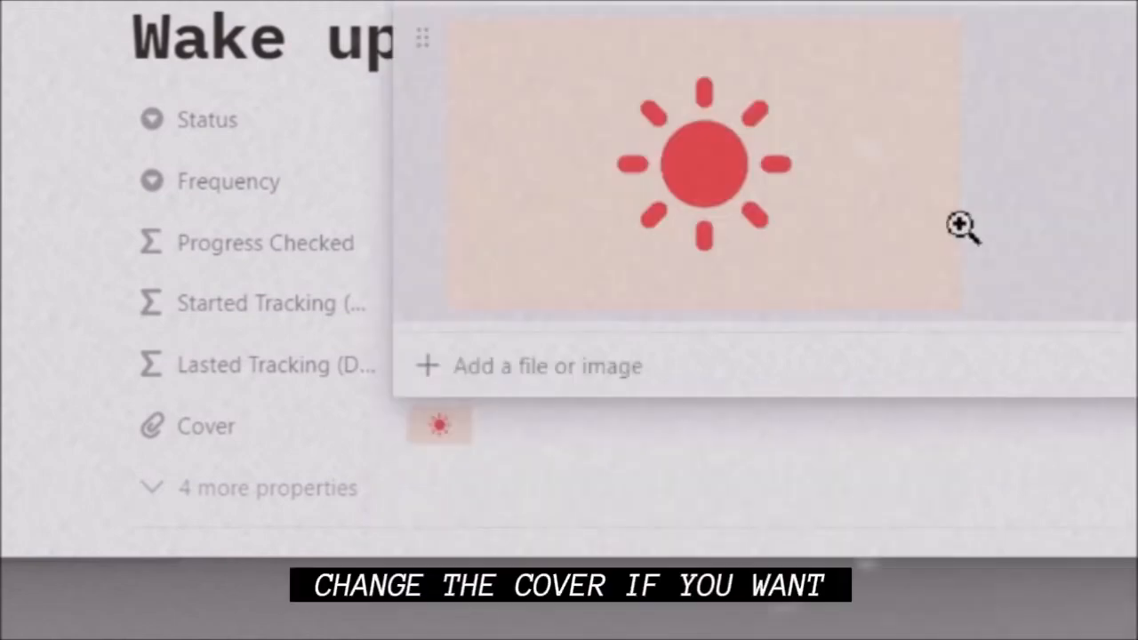
key("Escape")
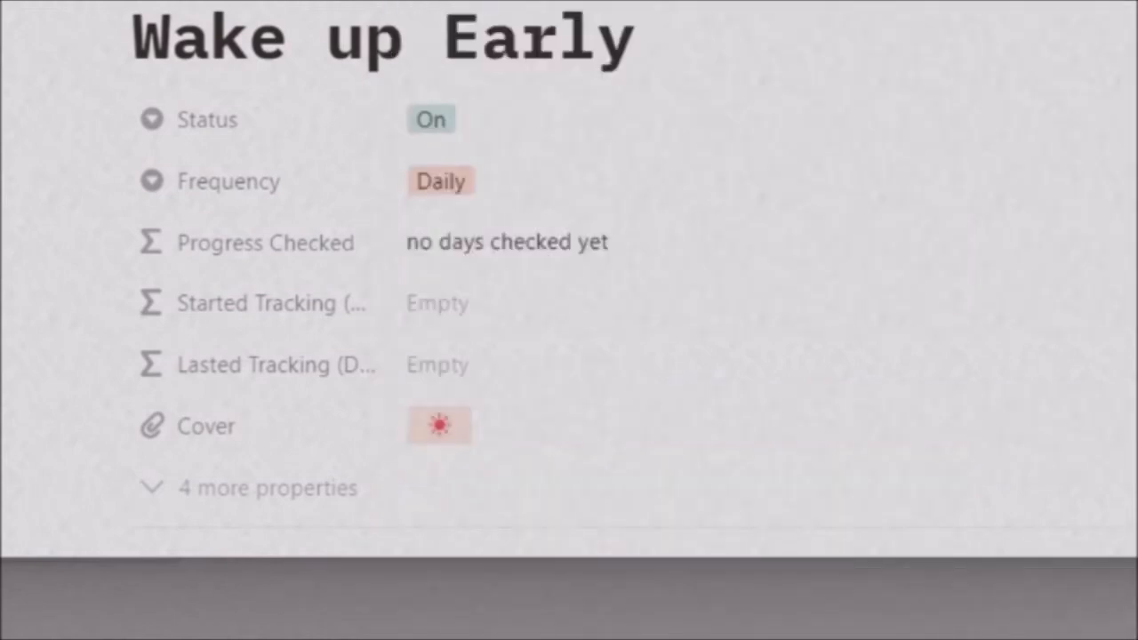
Step: Fill the Wake up Early habit page with the System template
scroll(570, 267, "down", 5)
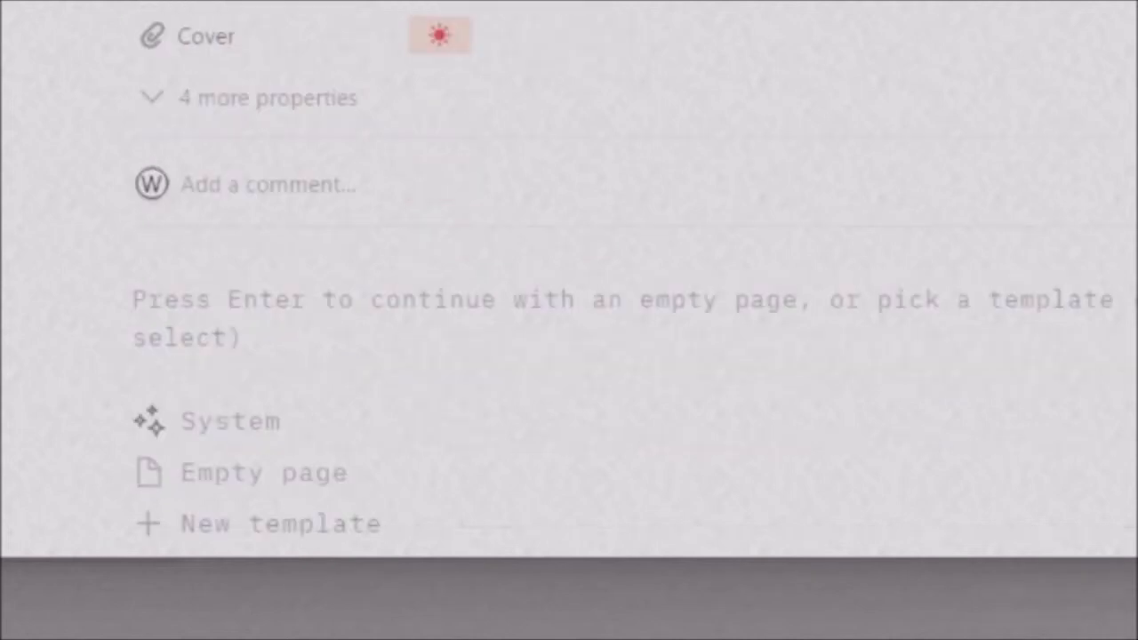
scroll(569, 267, "down", 1)
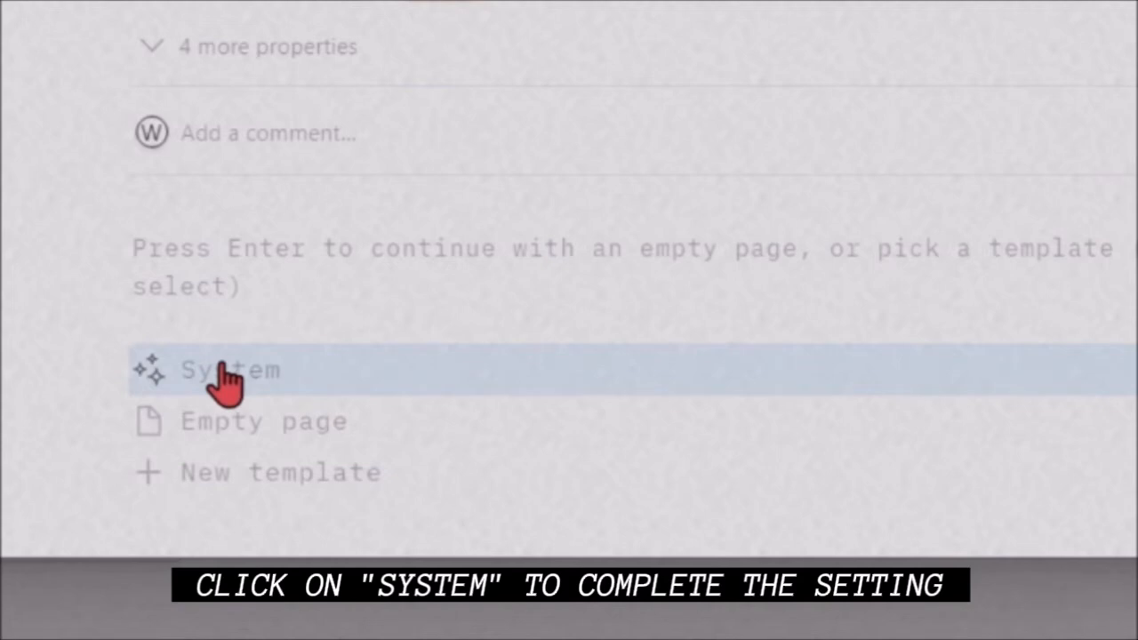
left_click(227, 372)
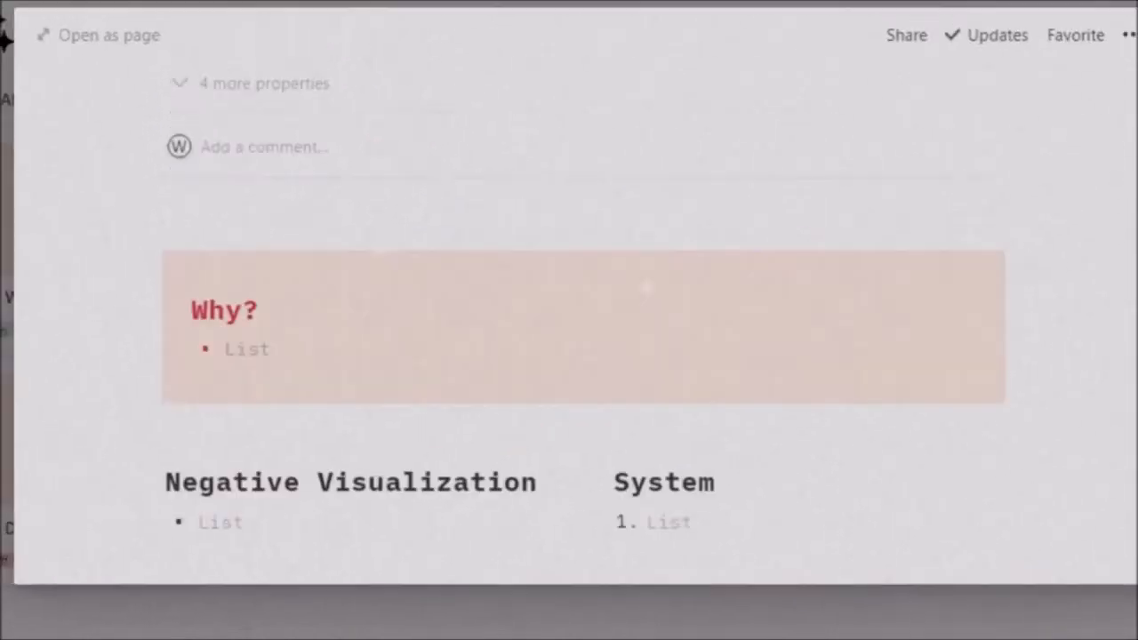
Step: Look through the Why, Negative Visualization, System and Vision/Motivational Board sections, and expand the Habit Tracker (calendar view) toggle
left_click_drag(1105, 390, 1106, 433)
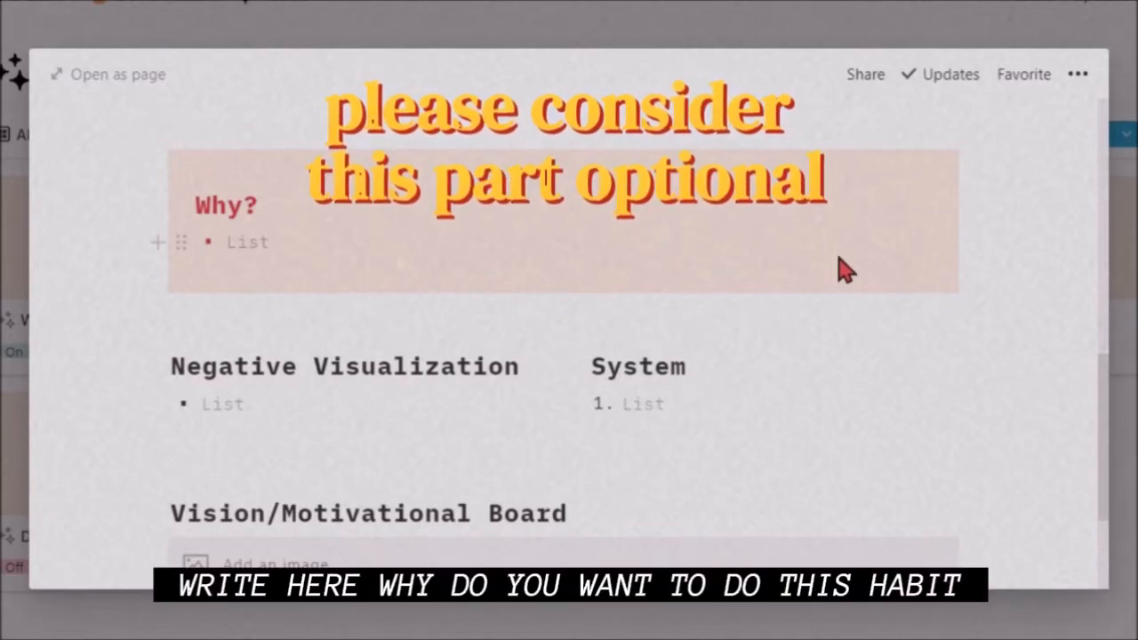
left_click_drag(1106, 428, 1109, 474)
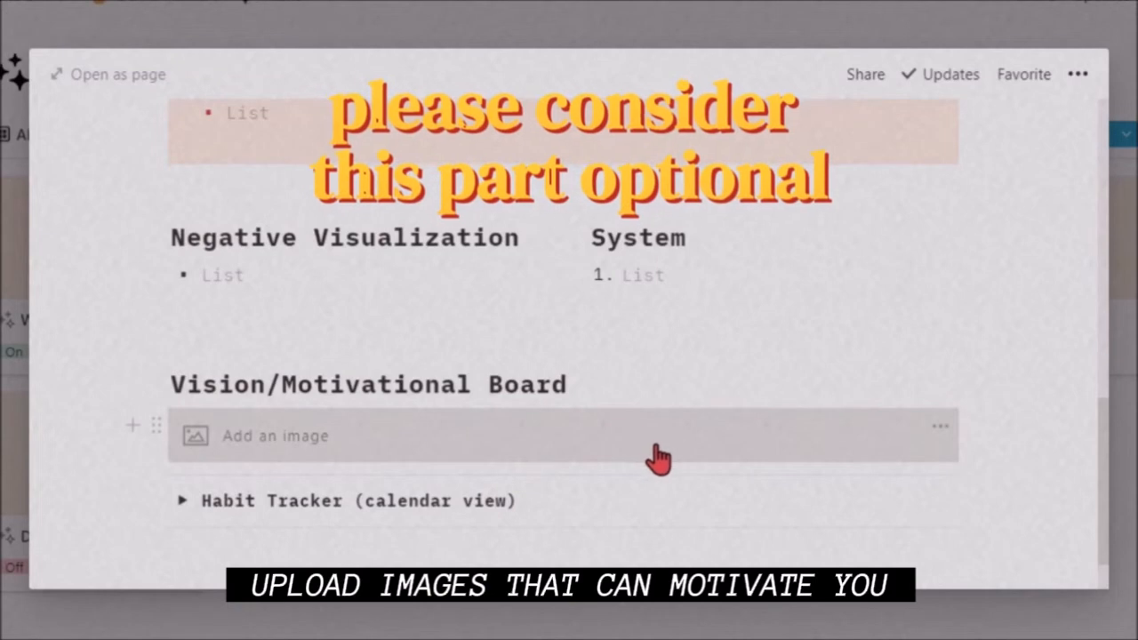
left_click_drag(1101, 436, 1101, 478)
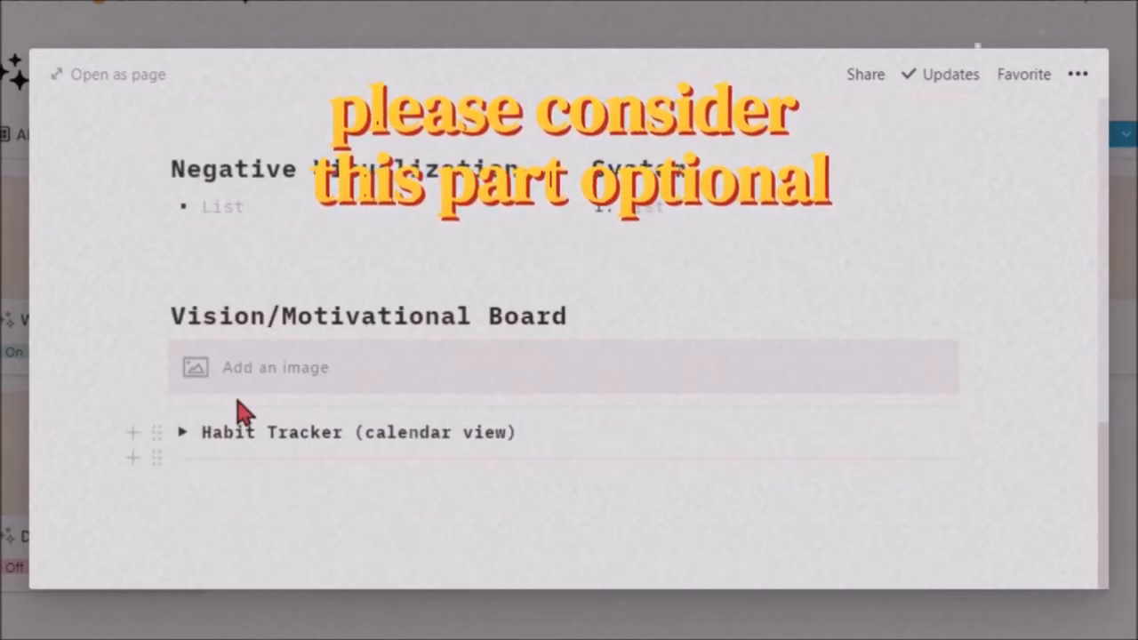
left_click(182, 433)
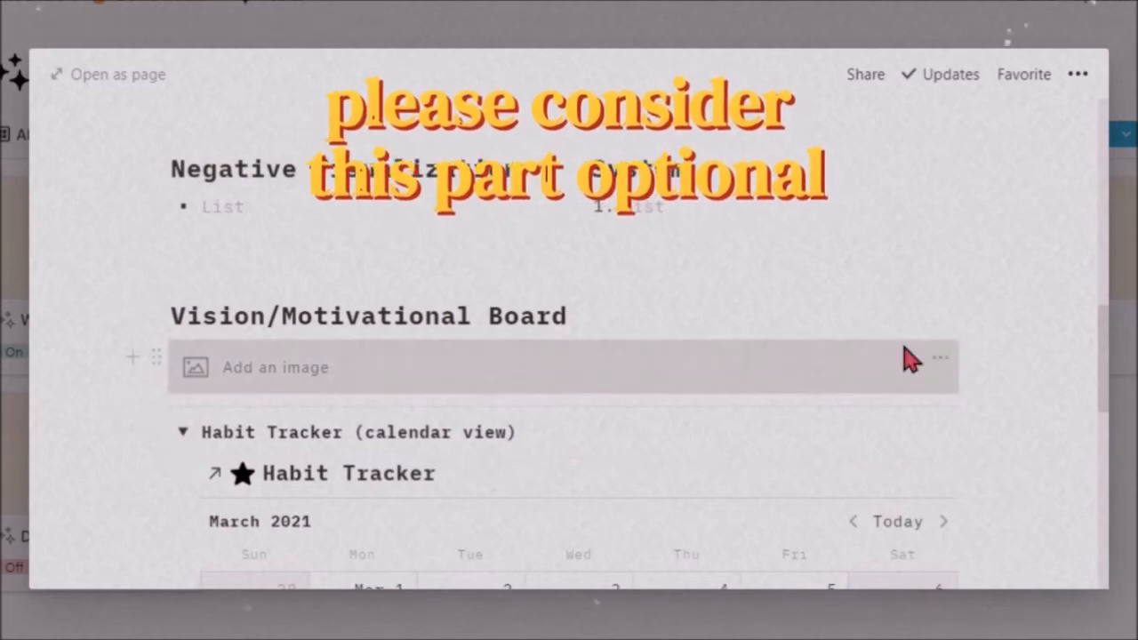
left_click_drag(1103, 347, 1109, 386)
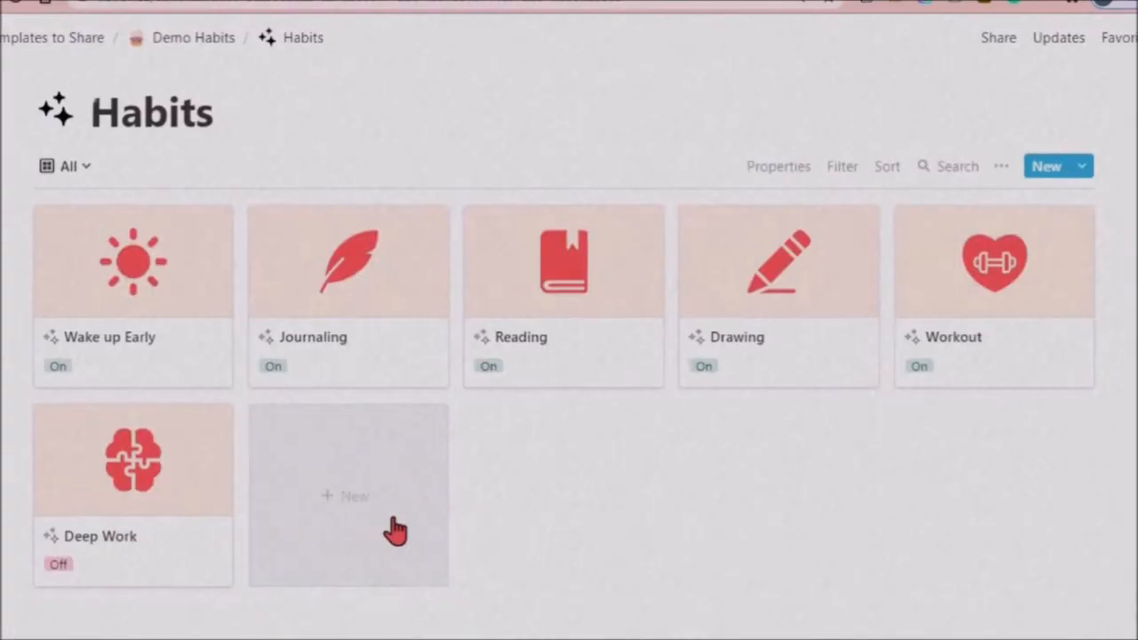
Step: Add a blank new habit to the Habits gallery and close its page
left_click(378, 514)
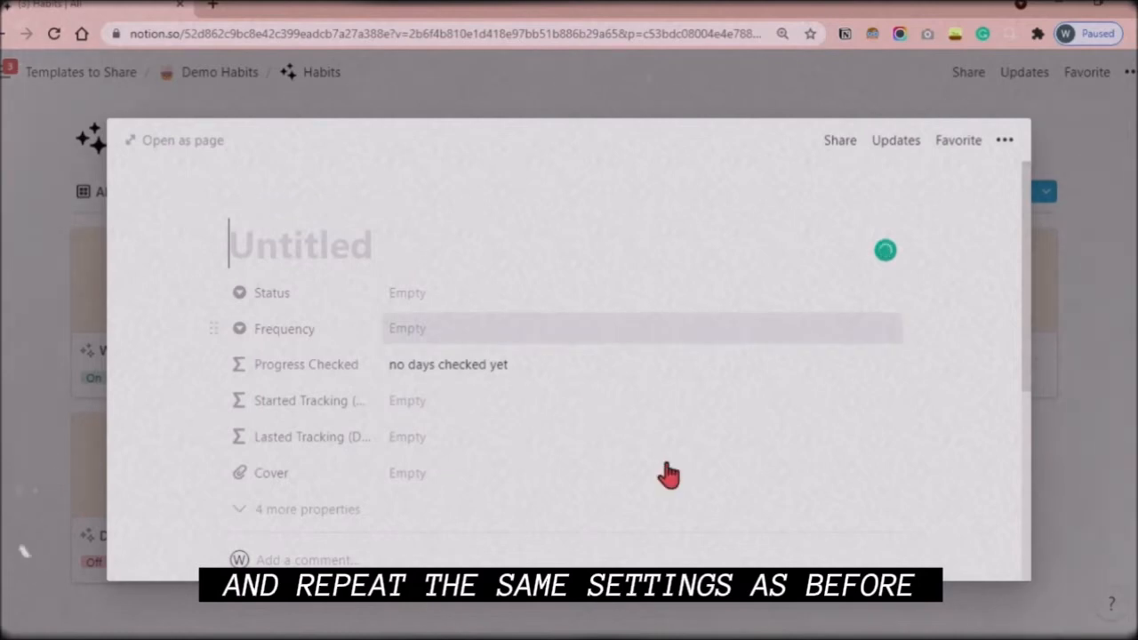
left_click(1083, 453)
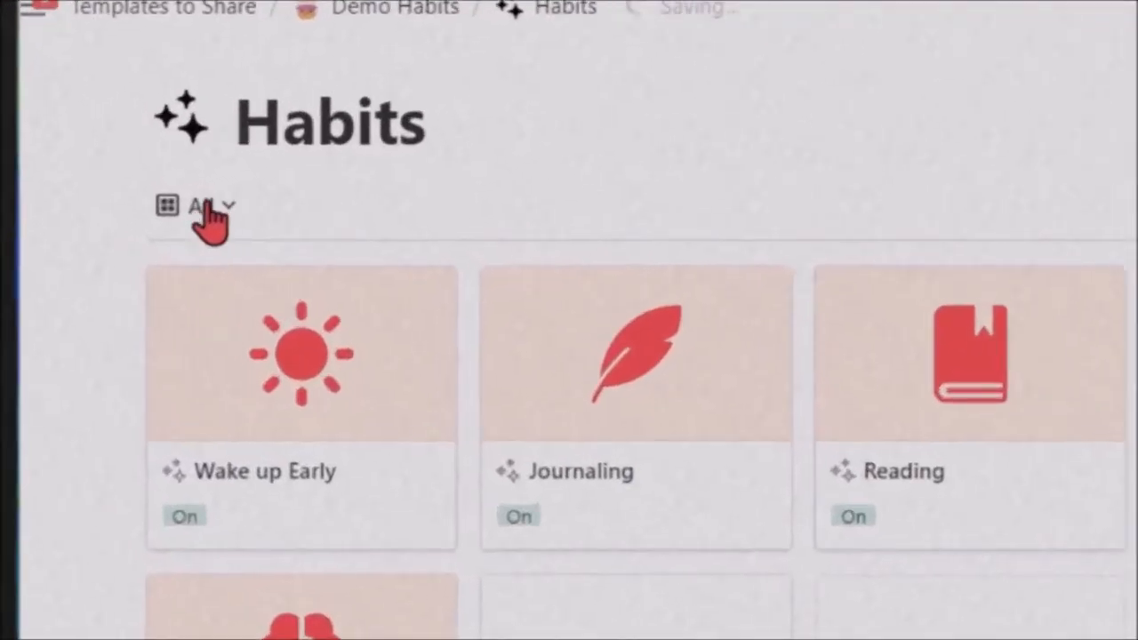
Step: Switch the Habits database to the Status view and move the Wake up Early card into the On group below Journaling
left_click(219, 218)
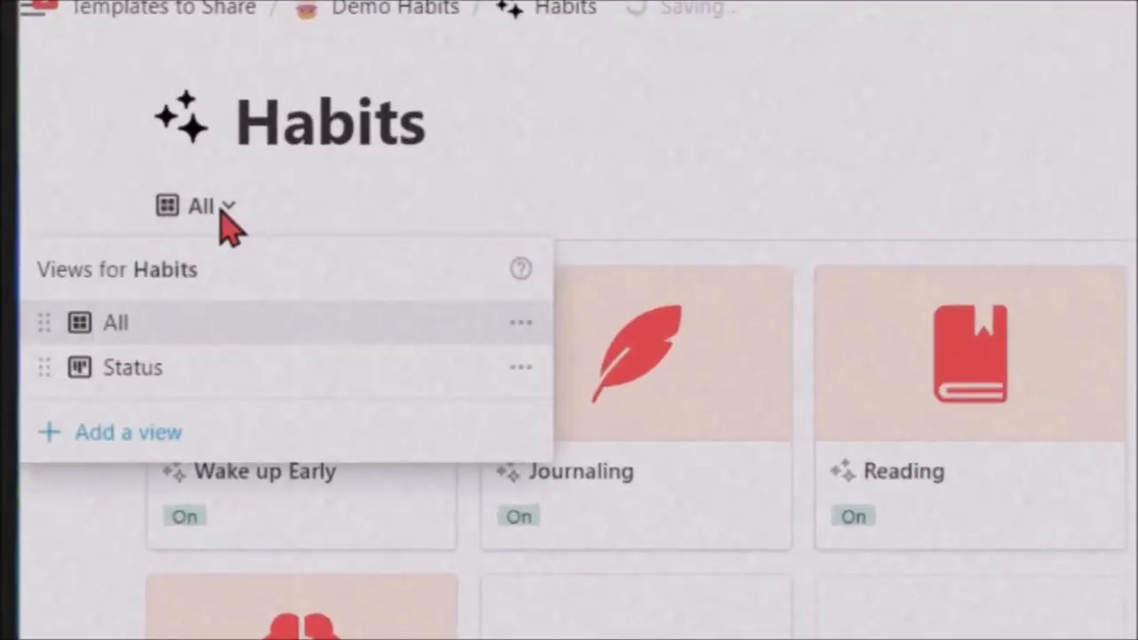
left_click(198, 388)
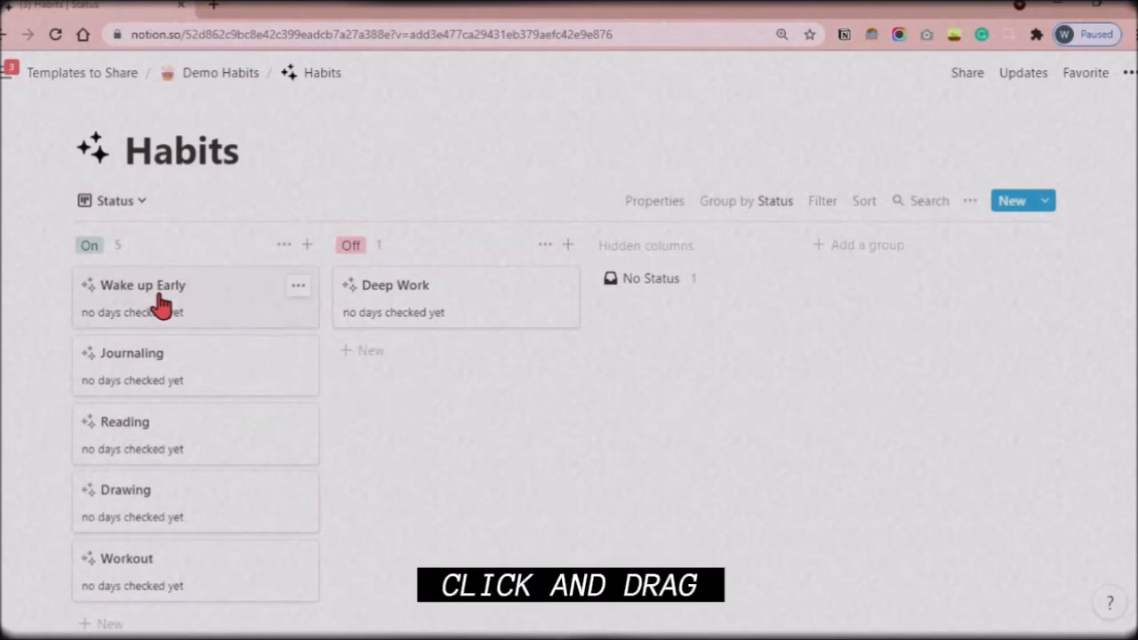
left_click_drag(410, 375, 183, 331)
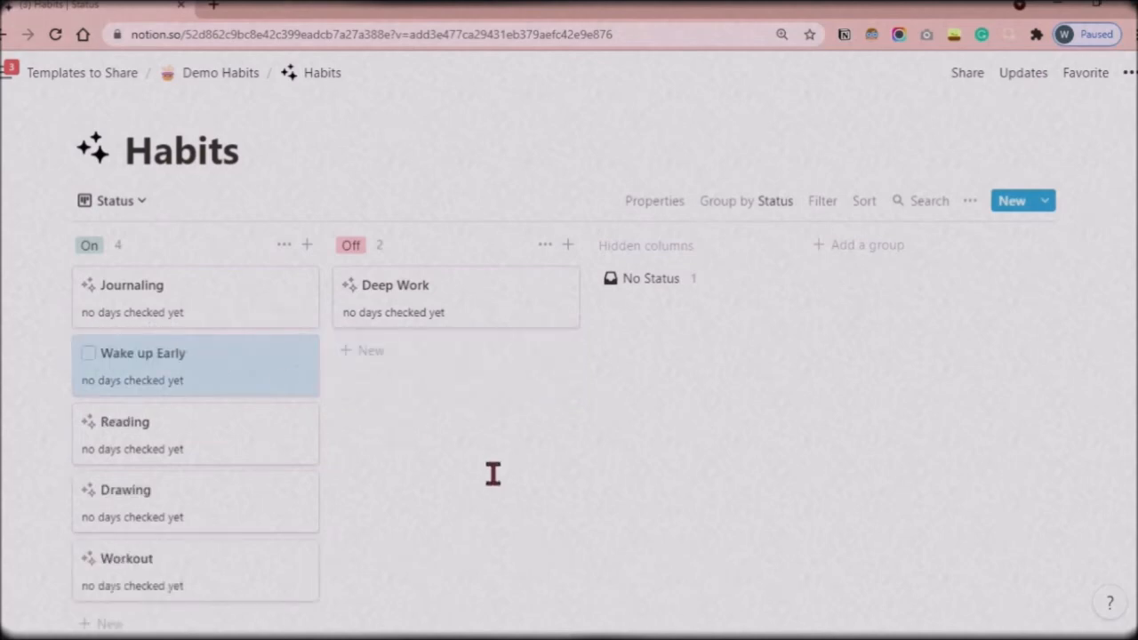
Step: Open the System template of the Habits database for editing and look through its page
left_click(1047, 203)
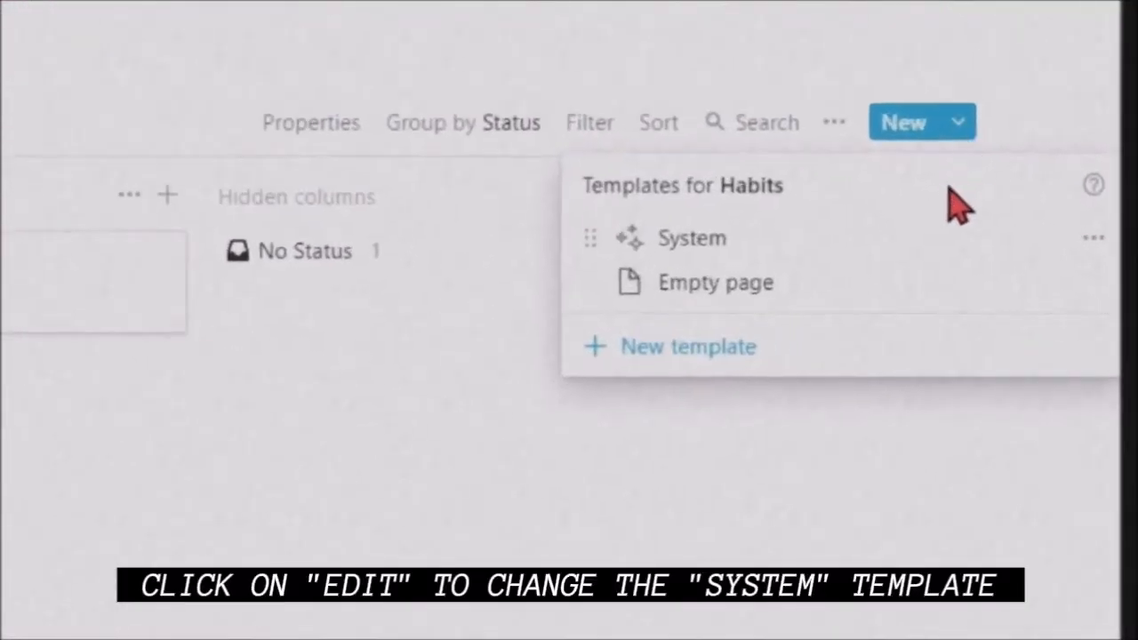
left_click(1095, 238)
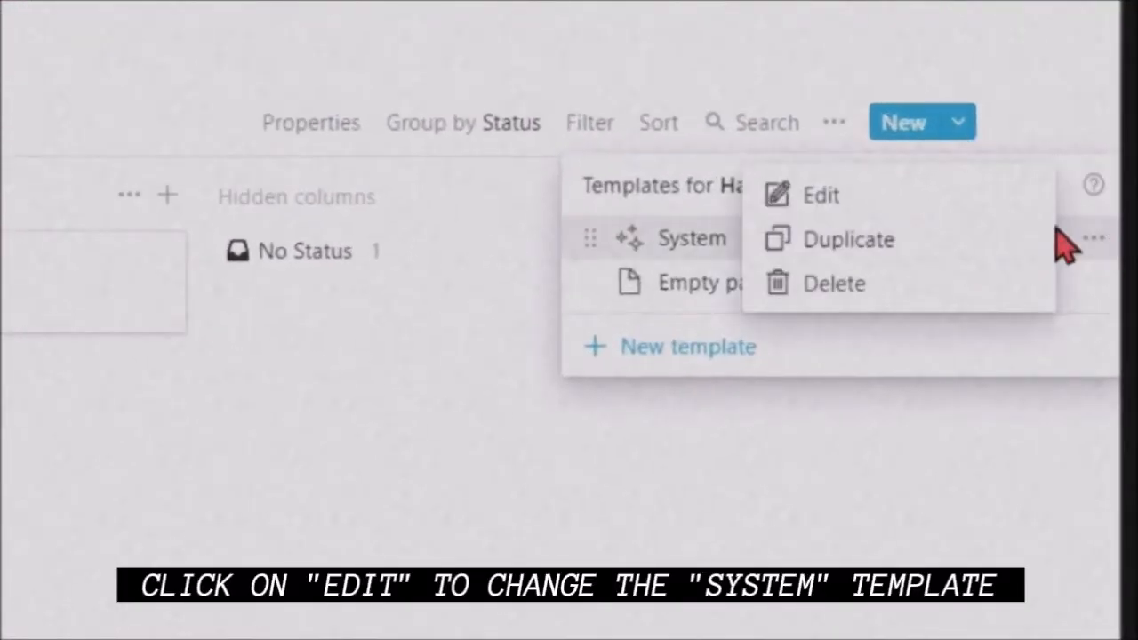
left_click(912, 197)
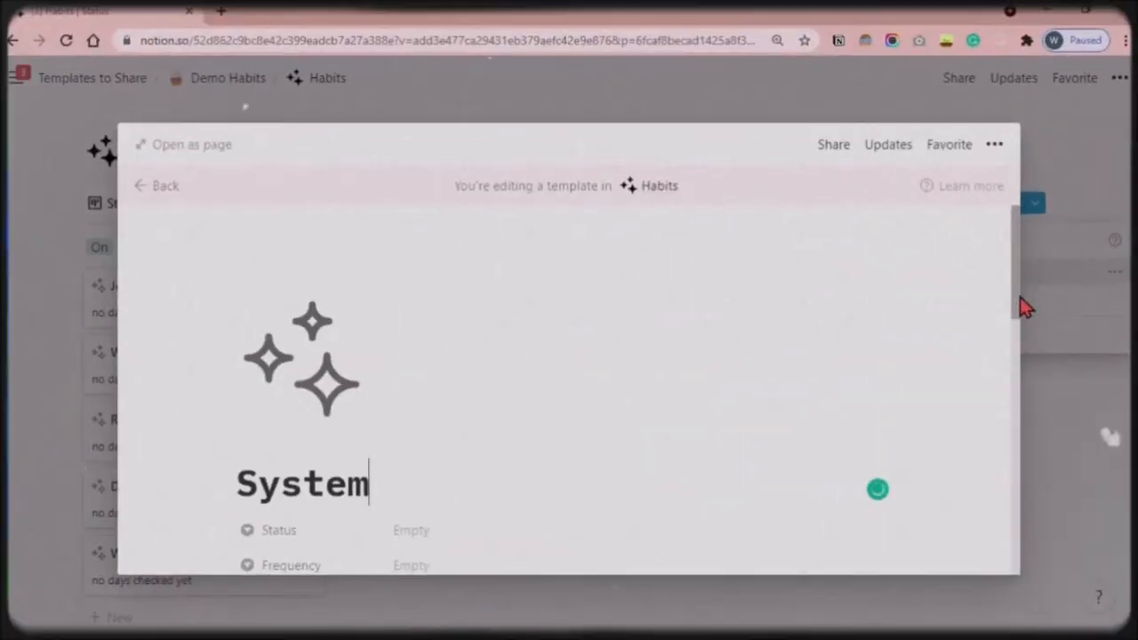
left_click_drag(1021, 300, 1023, 435)
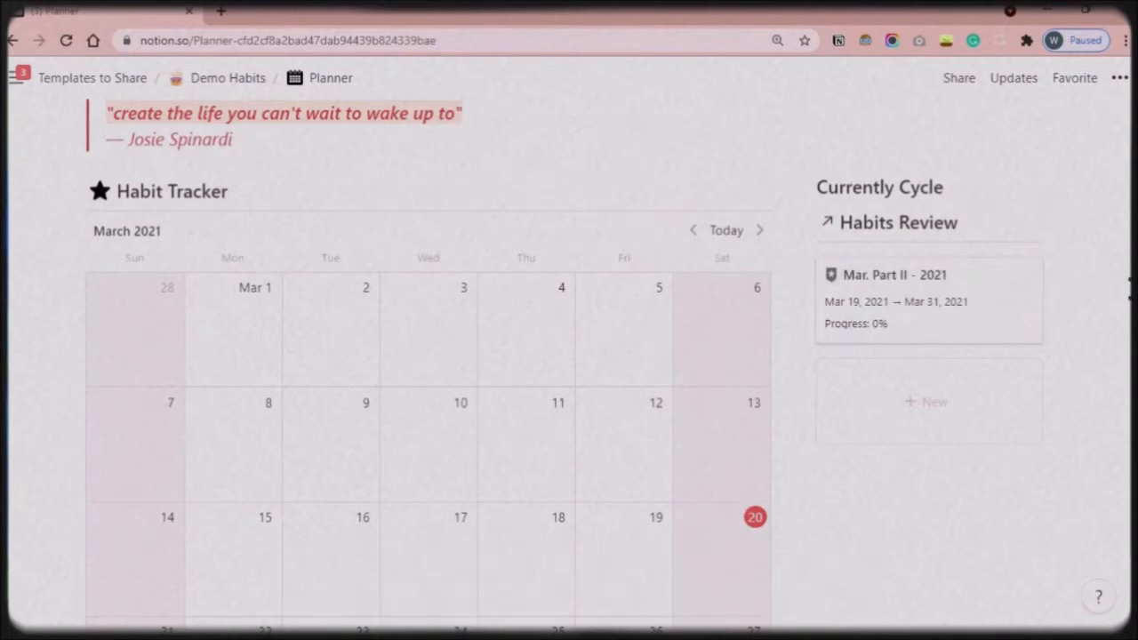
Step: Open the Habit Tracker's Wake Up Early template for editing from the Planner page
scroll(791, 325, "up", 1)
mouse_move(744, 224)
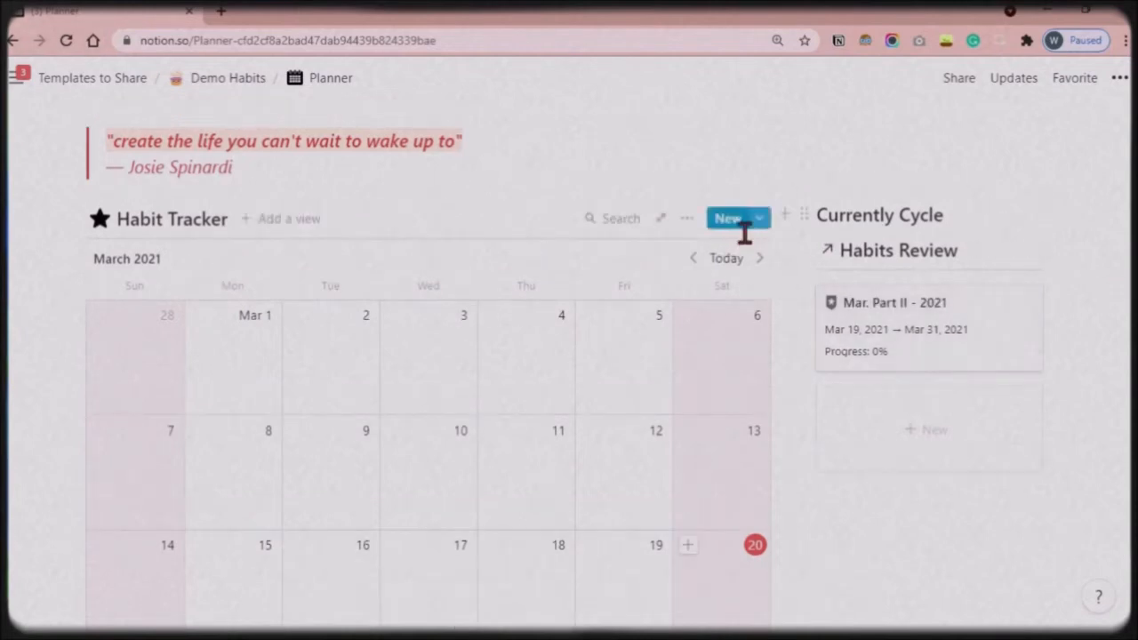
left_click(762, 219)
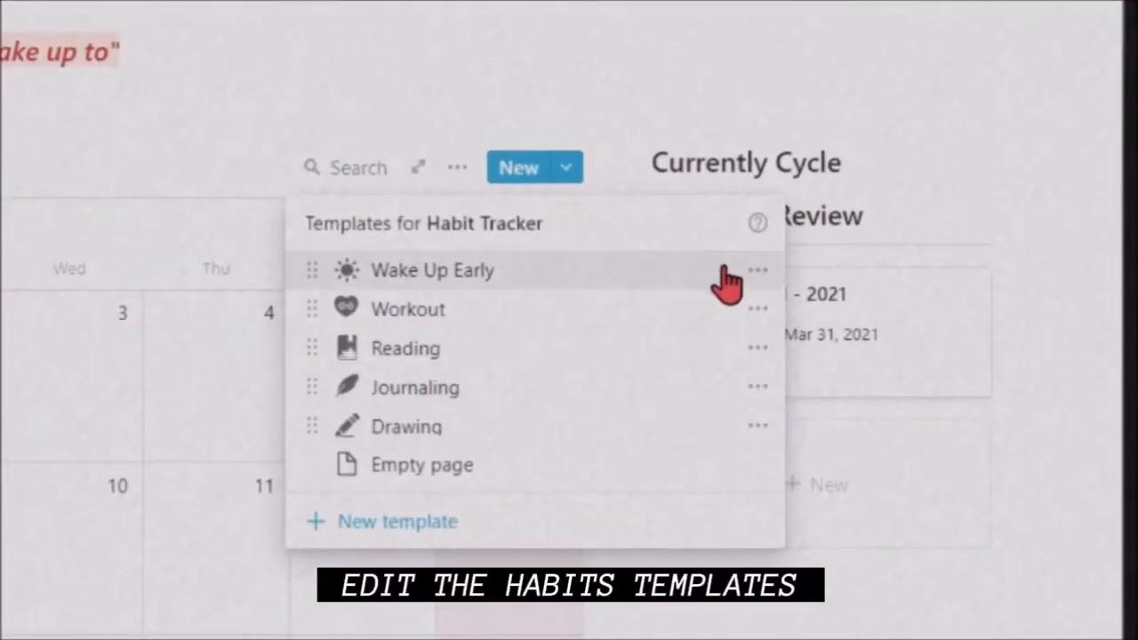
left_click(754, 272)
left_click(851, 245)
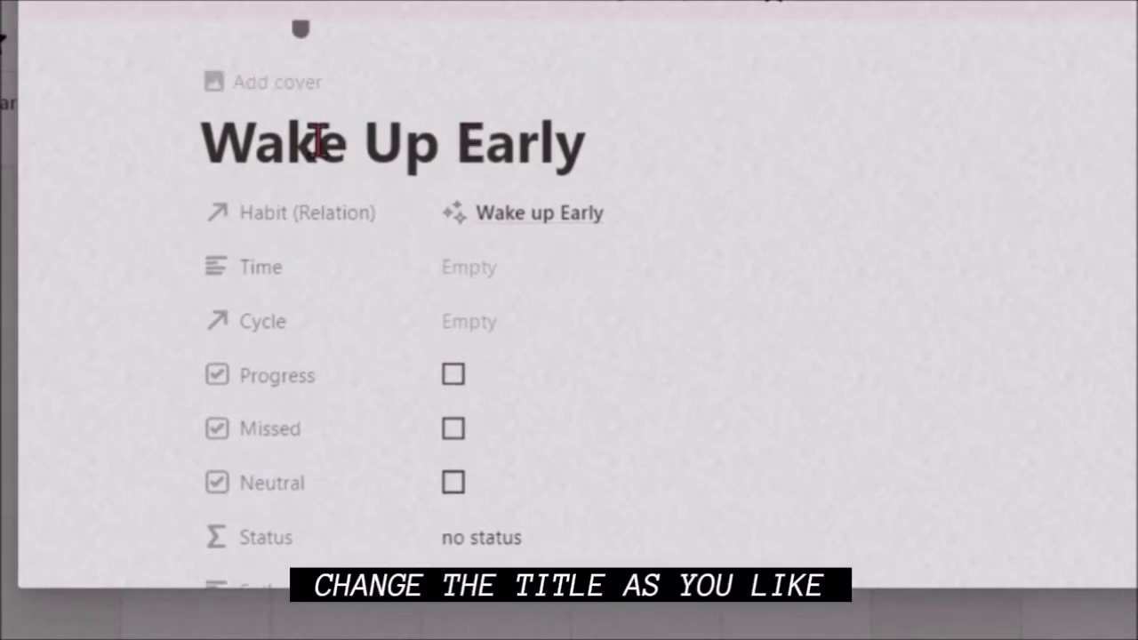
Step: Examine the habits available for the template's Habit (Relation) property, and open its Habit property
left_click(540, 228)
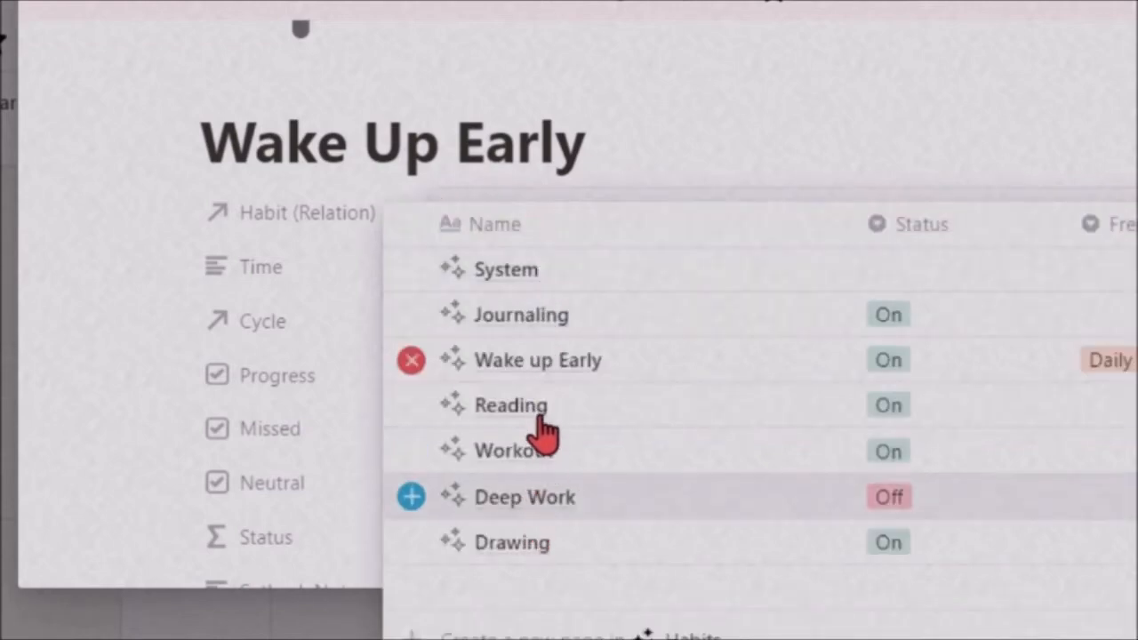
key("Escape")
scroll(400, 356, "down", 2)
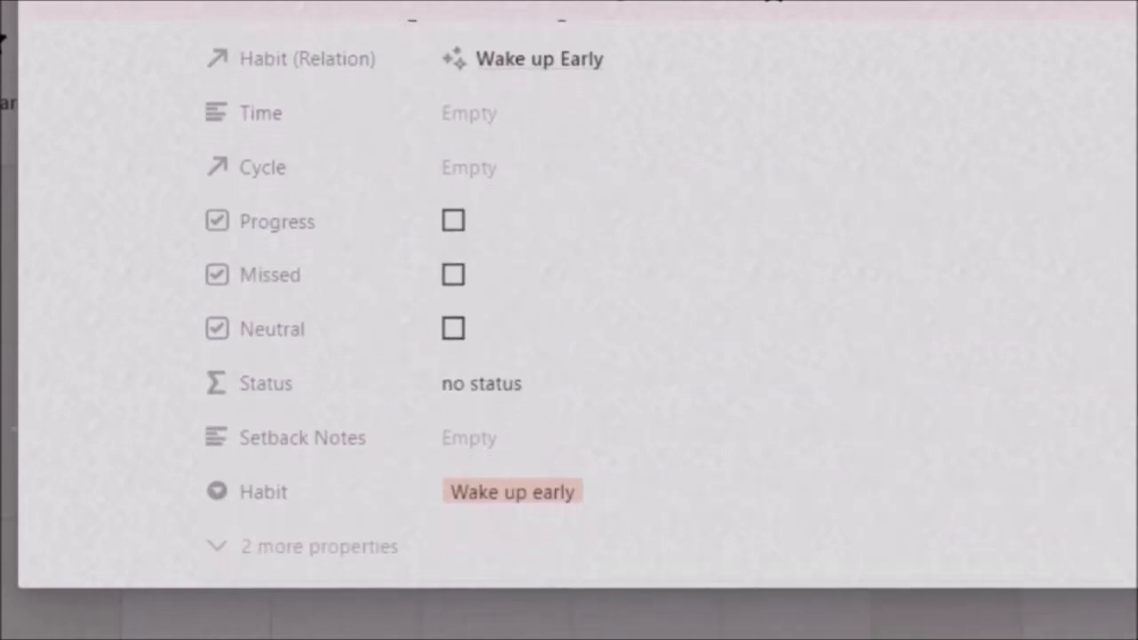
left_click(533, 502)
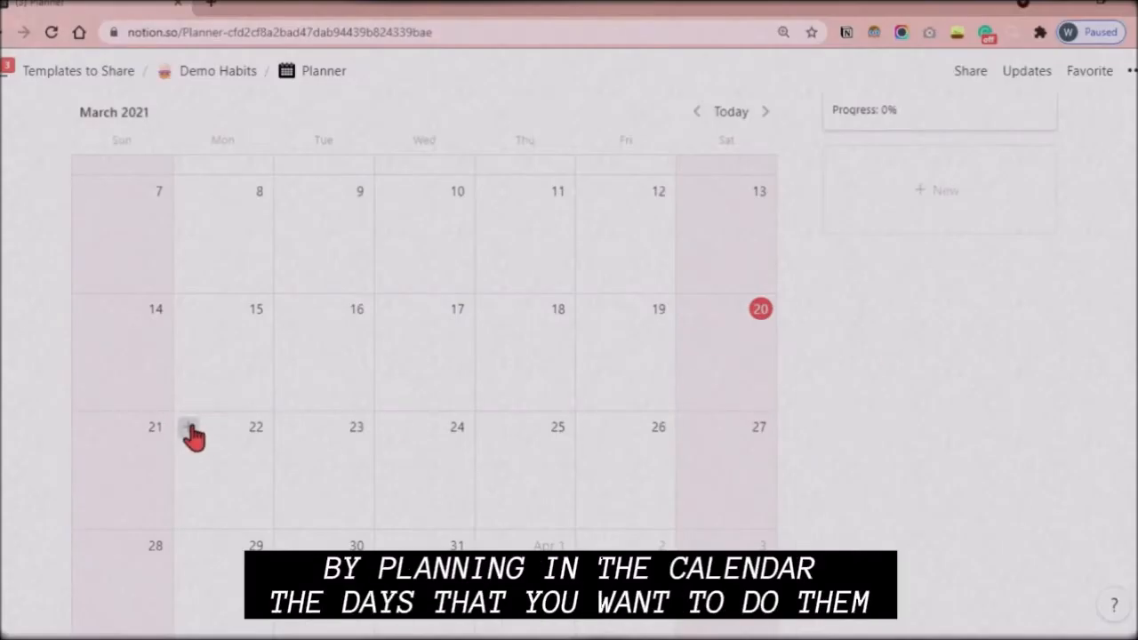
Step: Add a Habit Tracker entry on March 22, 2021 and apply the Wake Up Early template to it
left_click(190, 433)
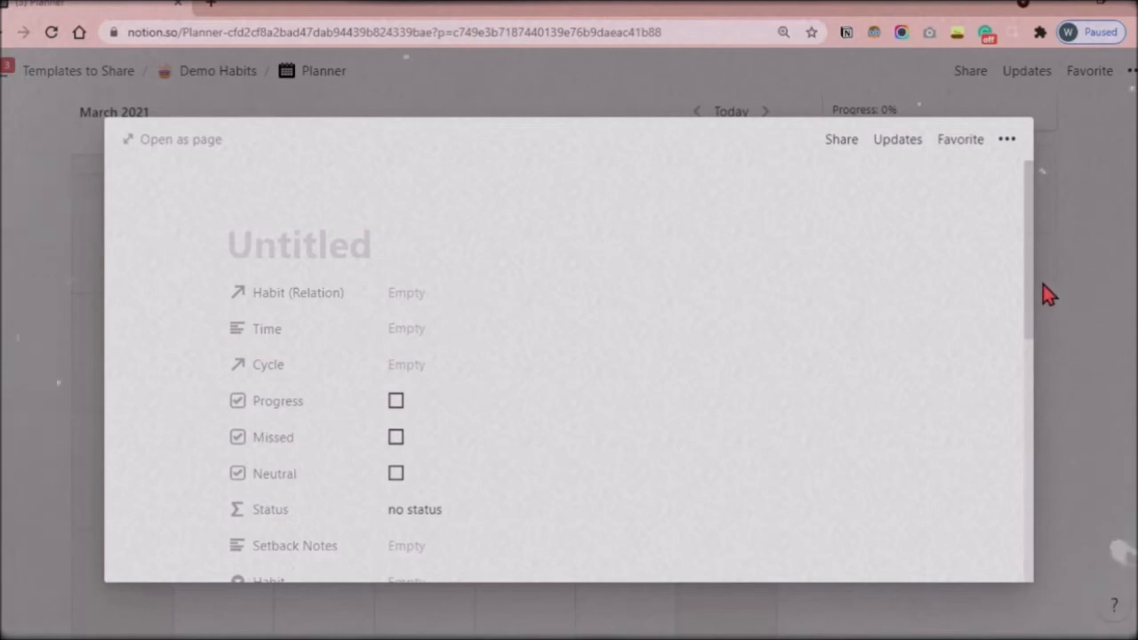
left_click_drag(1031, 315, 1029, 428)
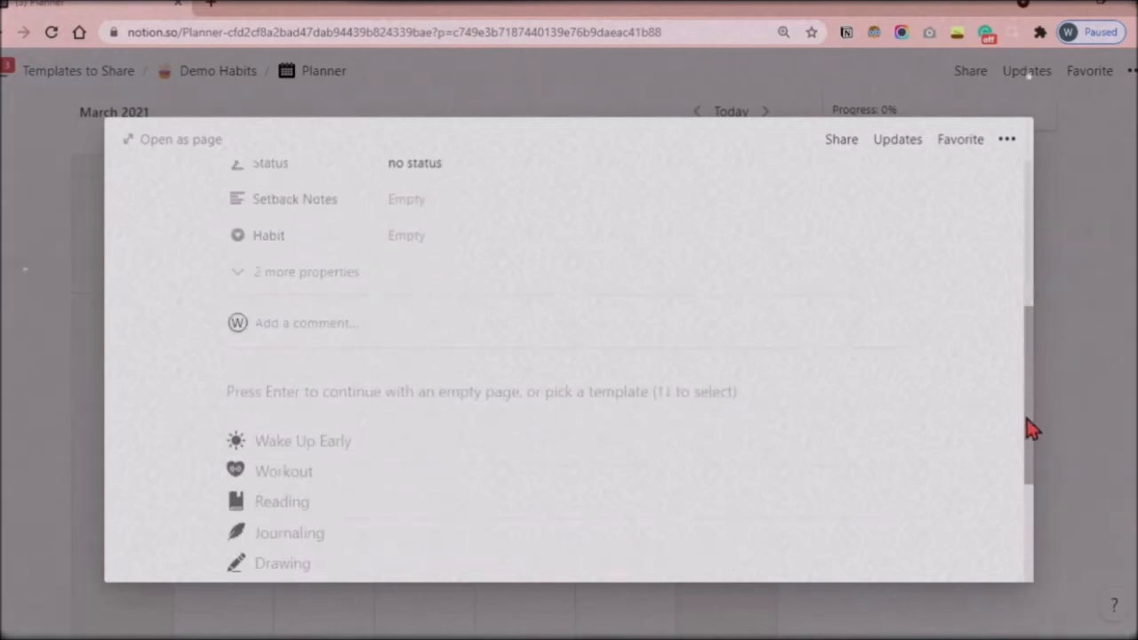
left_click(393, 445)
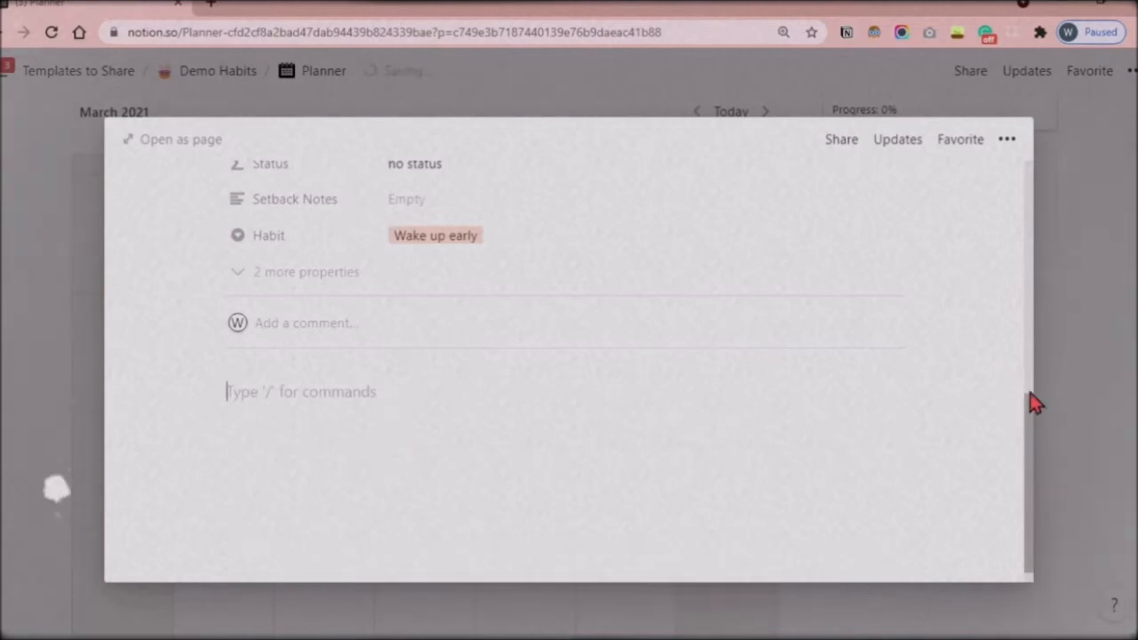
Step: Set the Time property of the March 22 Wake up Early entry to 6:30 am
scroll(1031, 403, "up", 3)
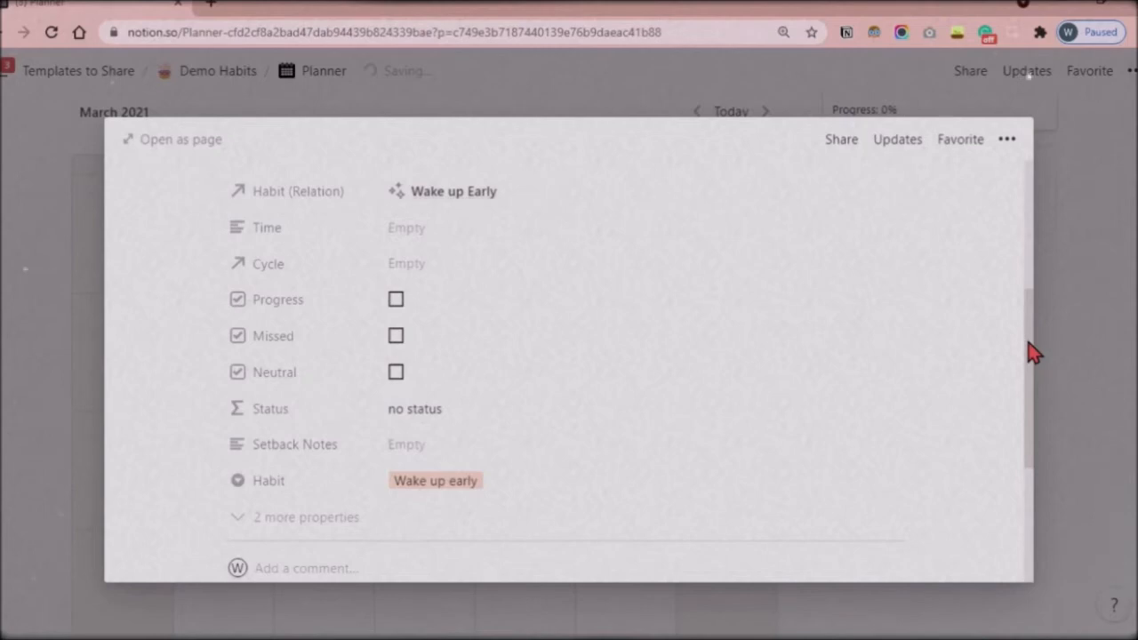
left_click_drag(1032, 348, 1036, 304)
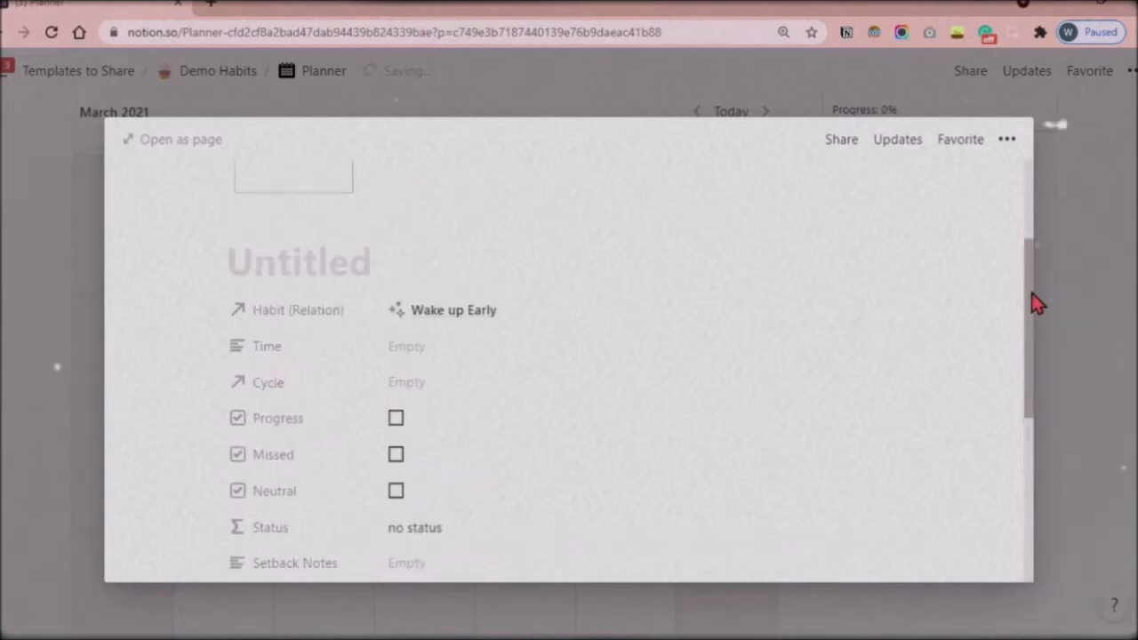
left_click(339, 260)
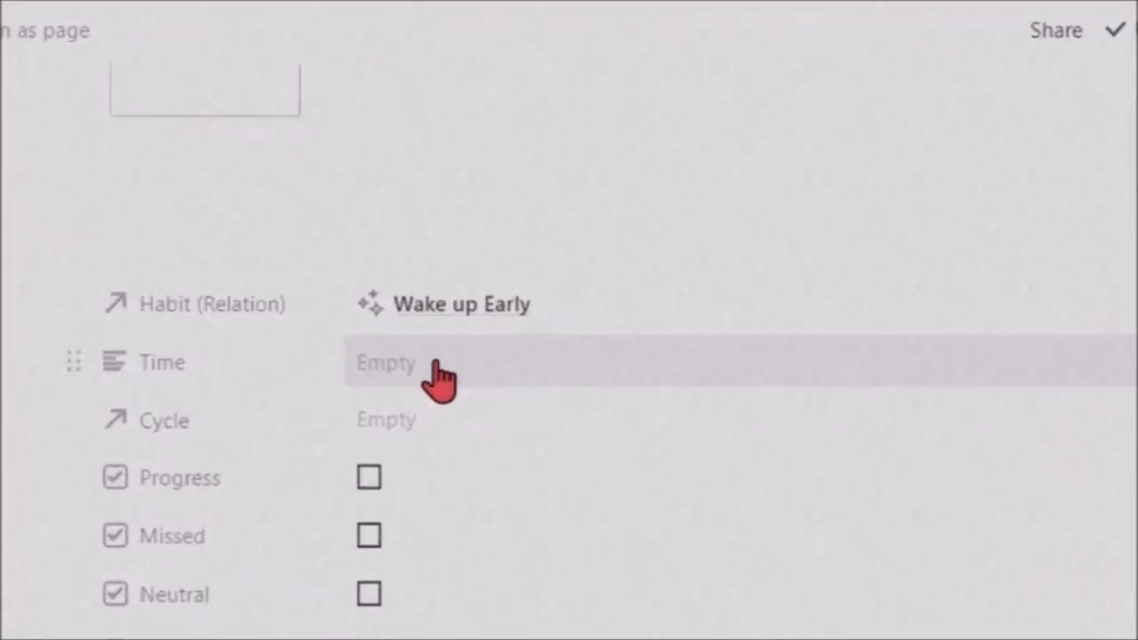
left_click(436, 363)
type("6:30 am")
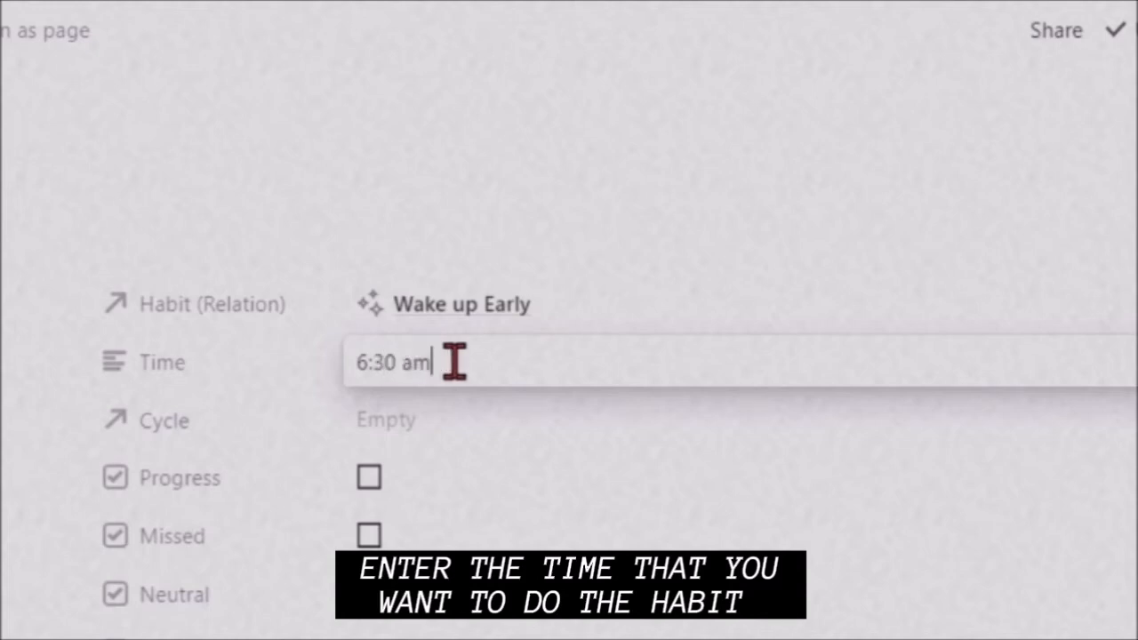
Step: Format the 6:30 am text as bold inline code with an orange background
key("ctrl+a")
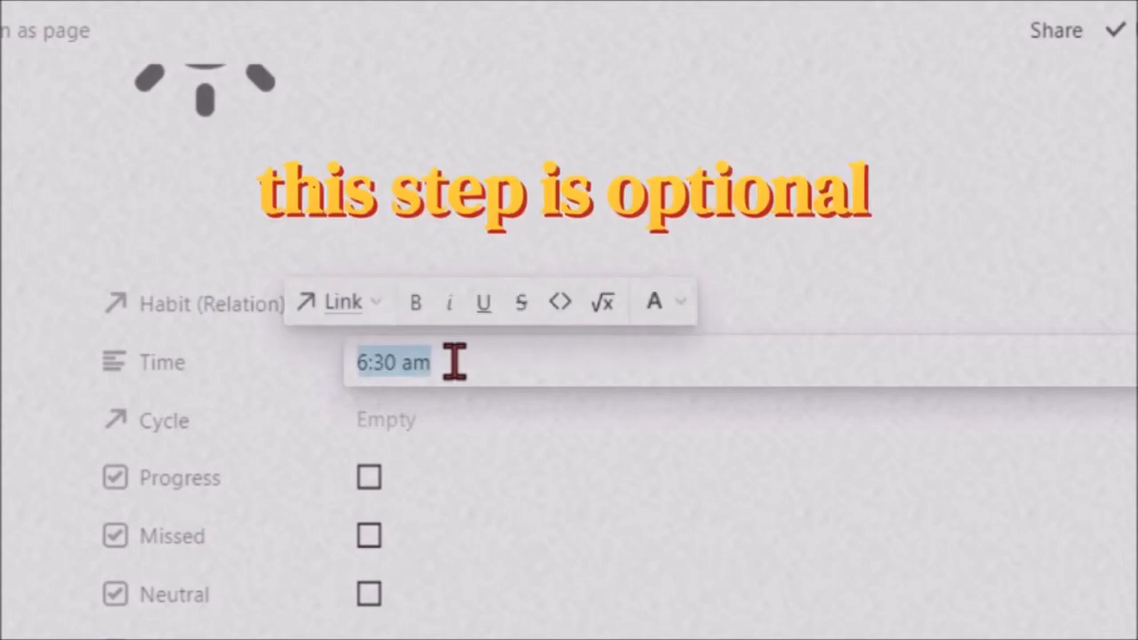
key("ctrl+e")
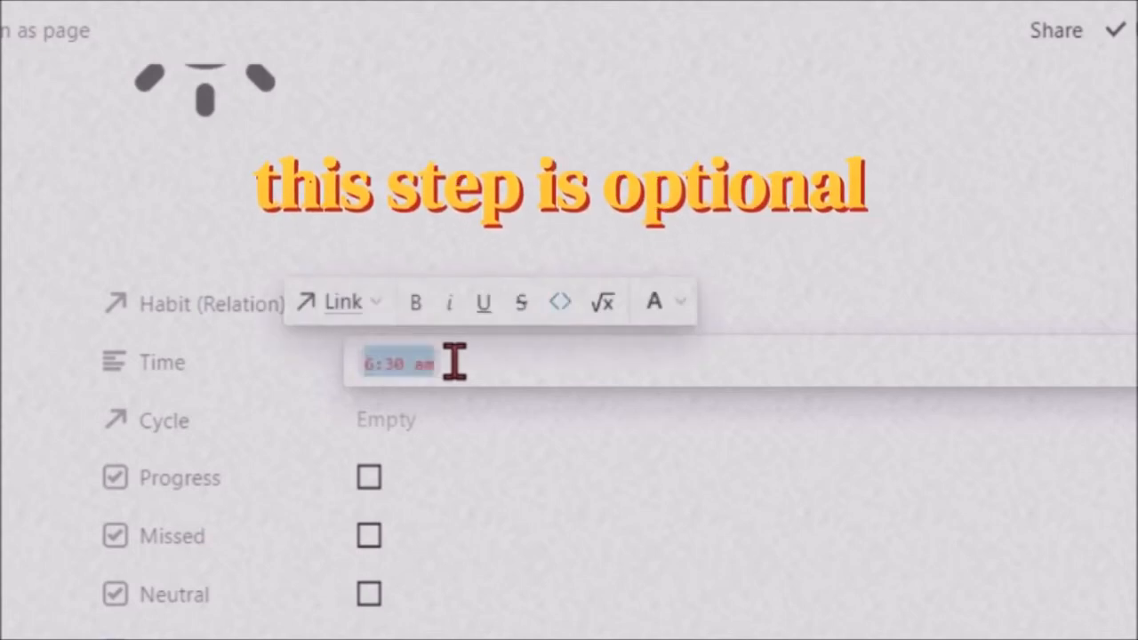
left_click(676, 304)
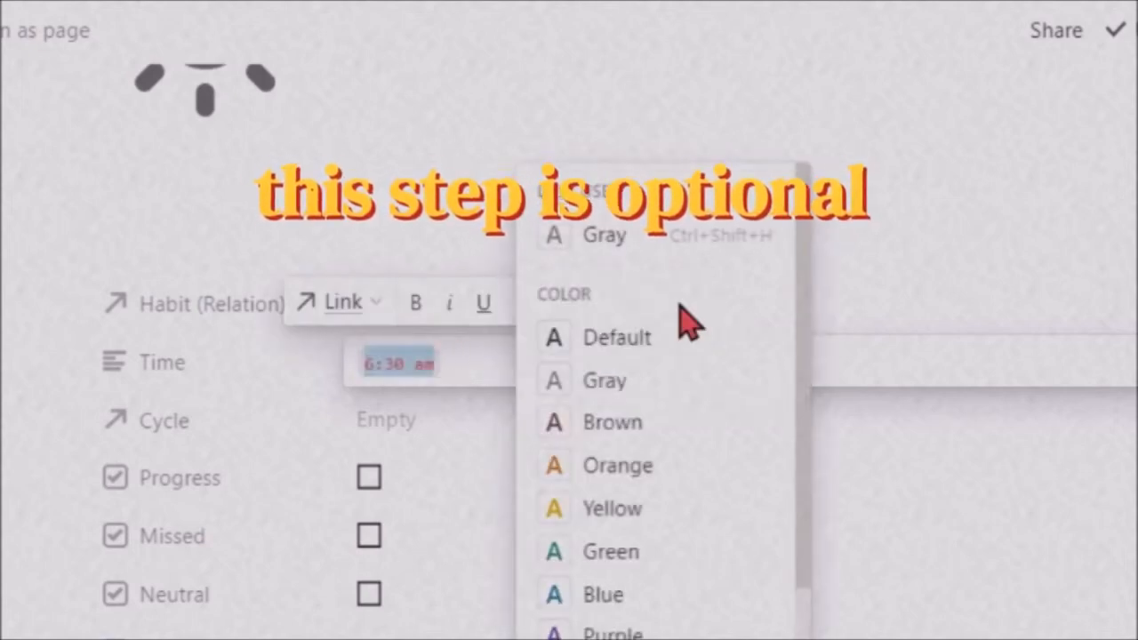
left_click_drag(806, 412, 802, 624)
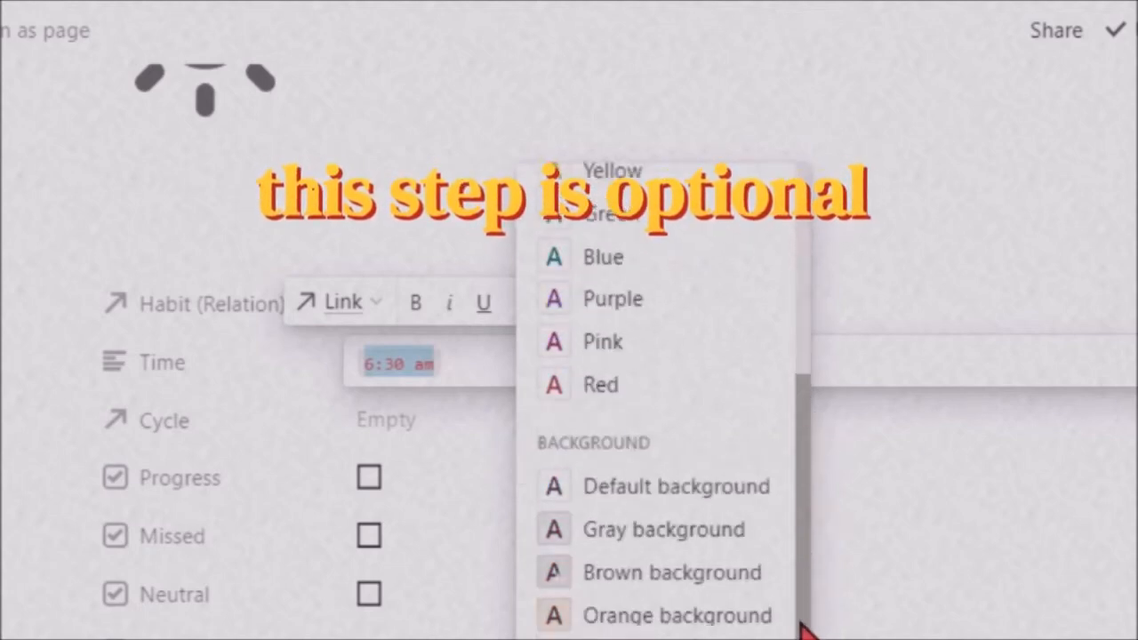
left_click(714, 620)
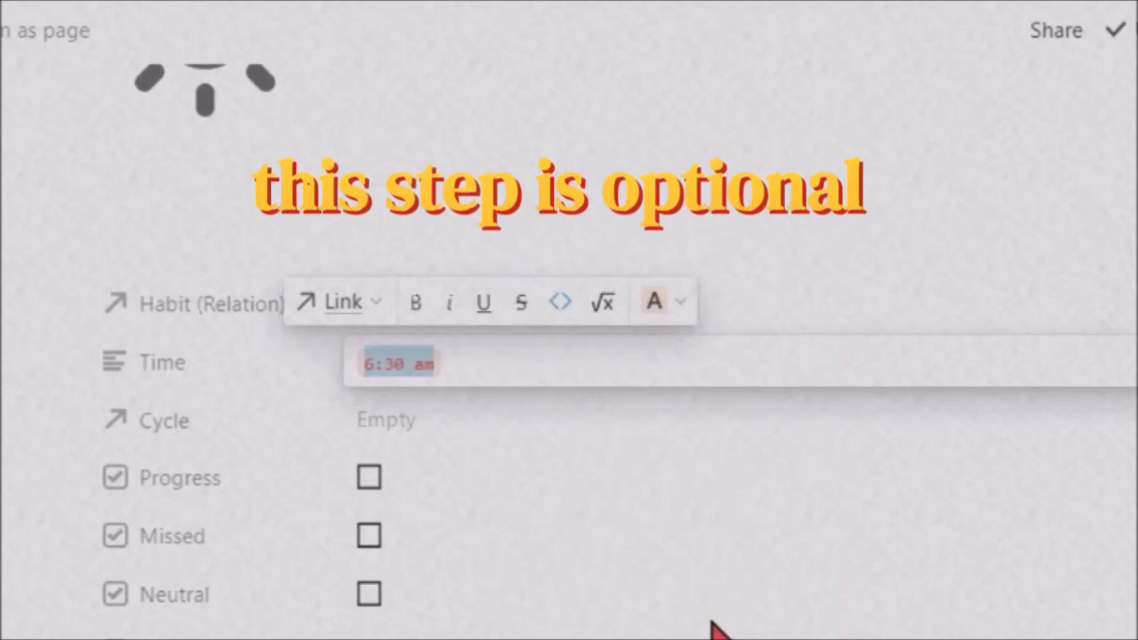
left_click(425, 322)
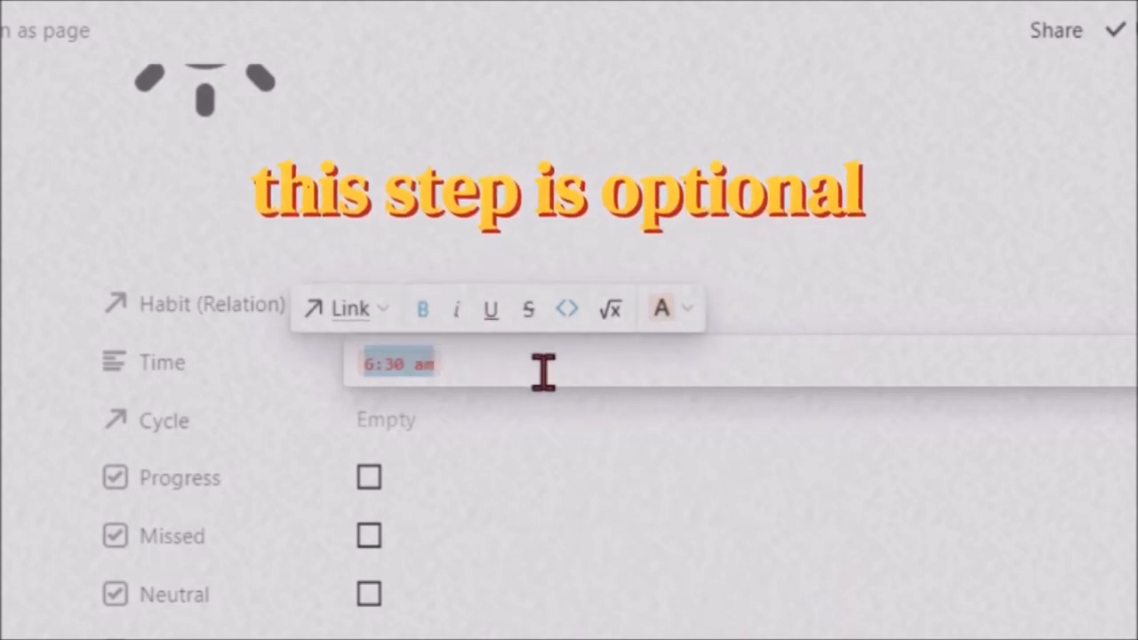
key("Escape")
Step: Link the entry's Cycle property to the Mar. Part II - 2021 review page
left_click(391, 426)
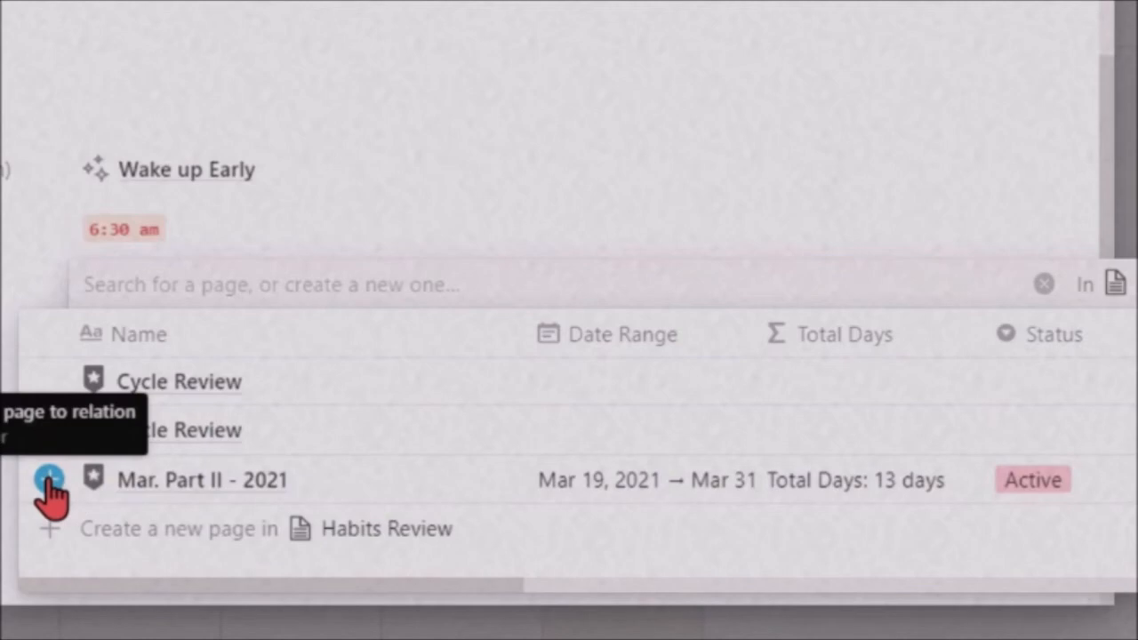
left_click(50, 485)
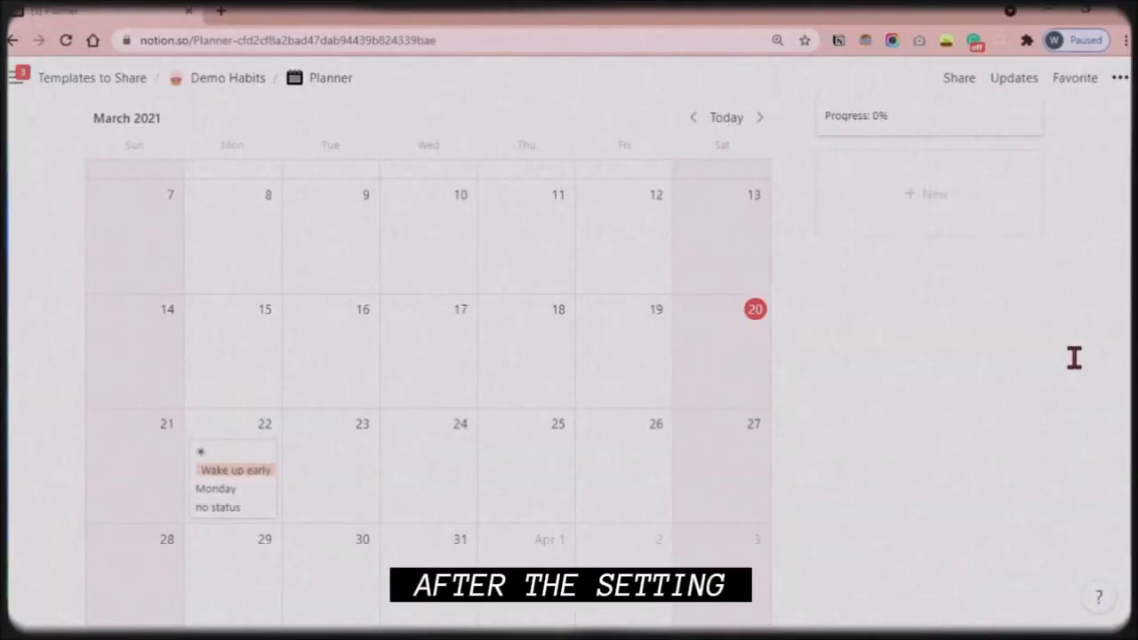
Step: Copy the March 22 Wake up early entry onto March 23, 24, 25 and 26 in the calendar
scroll(614, 394, "down", 2)
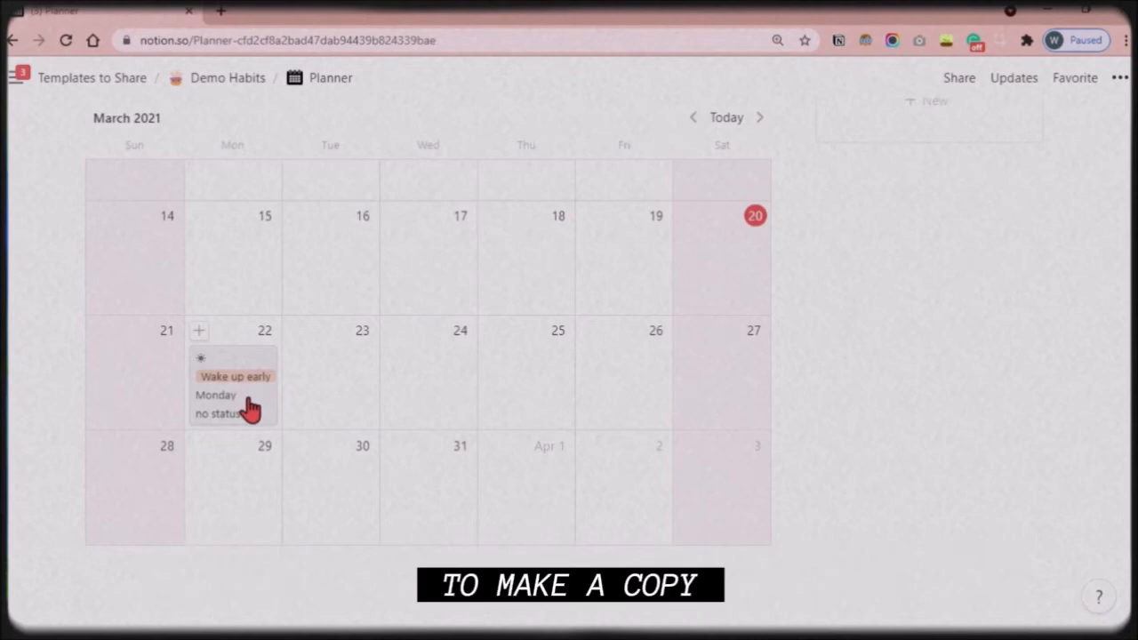
left_click_drag(268, 408, 348, 402)
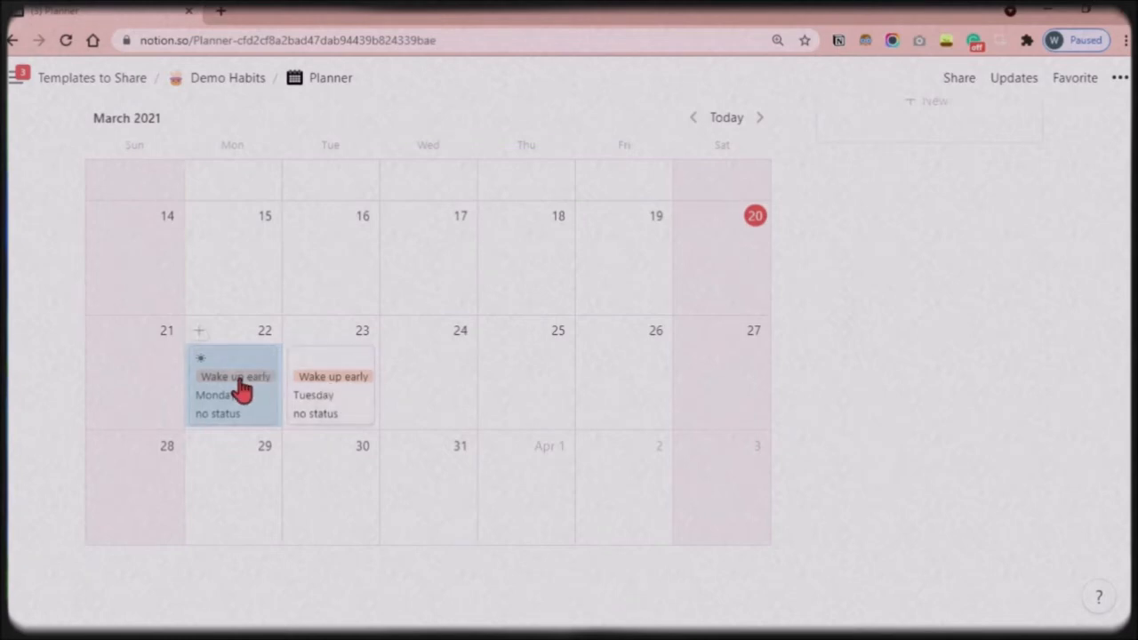
left_click_drag(242, 389, 431, 382)
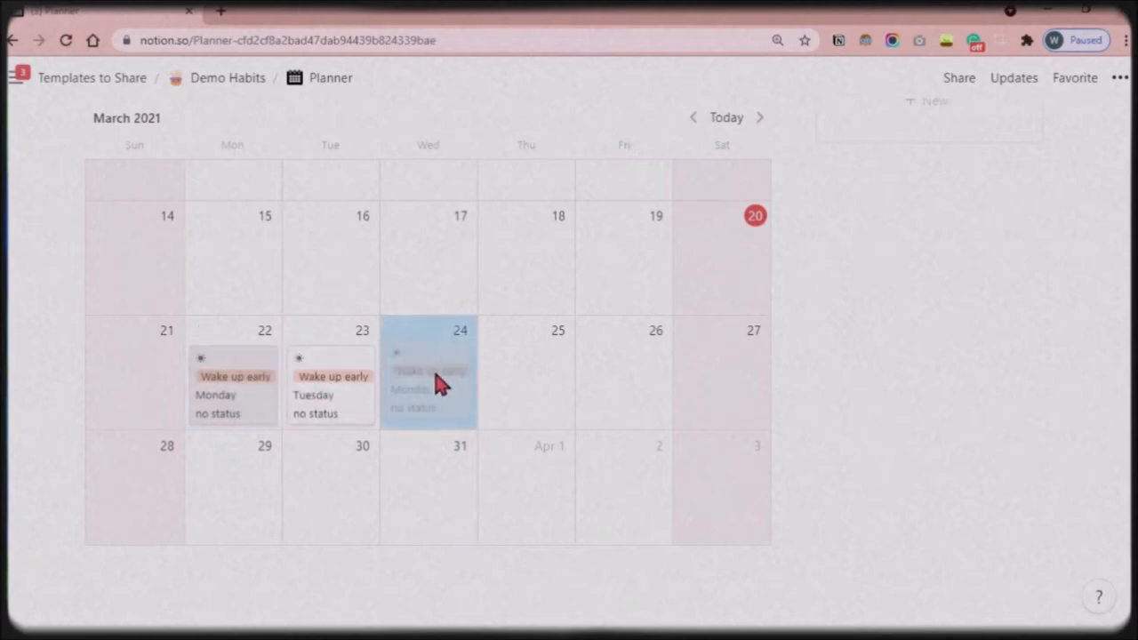
left_click_drag(438, 382, 436, 384)
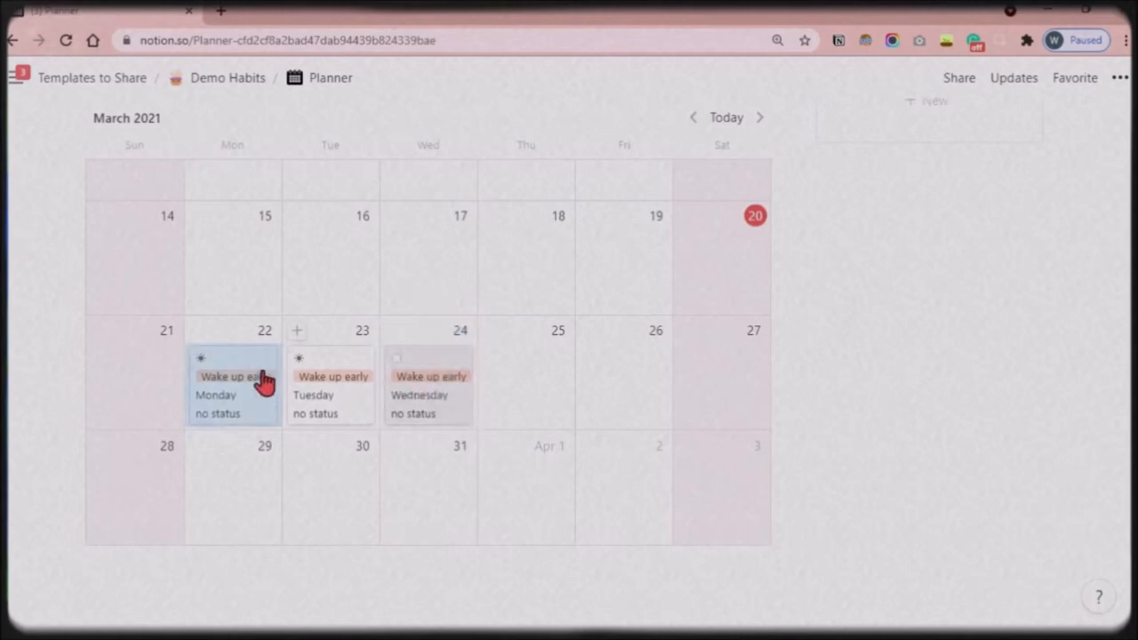
left_click_drag(232, 385, 450, 382)
left_click_drag(538, 394, 523, 382)
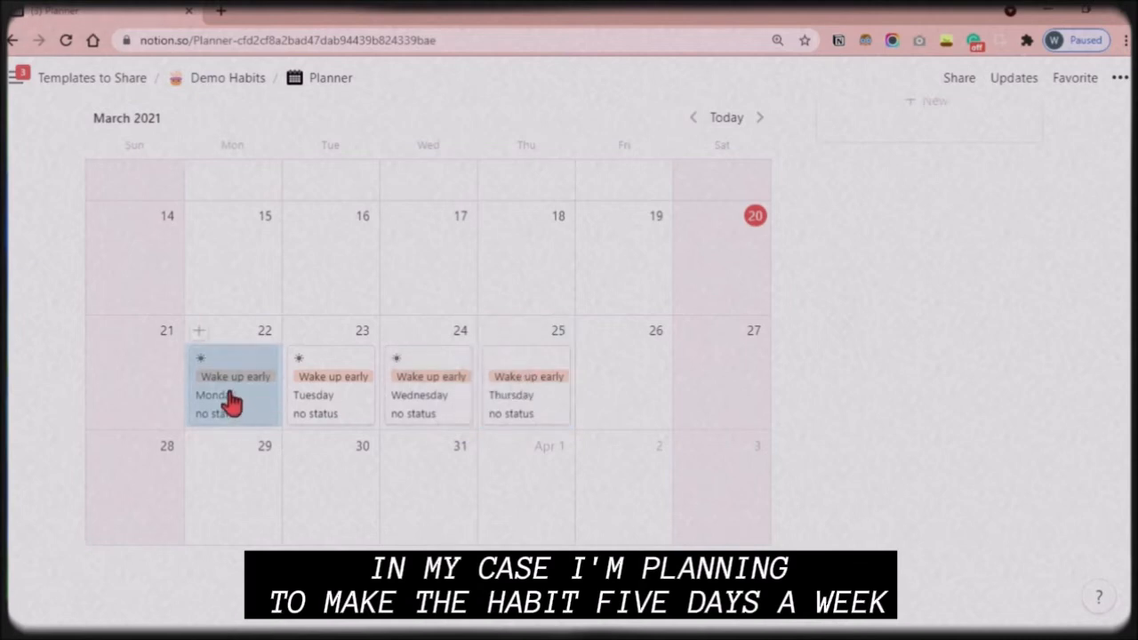
left_click_drag(590, 378, 627, 401)
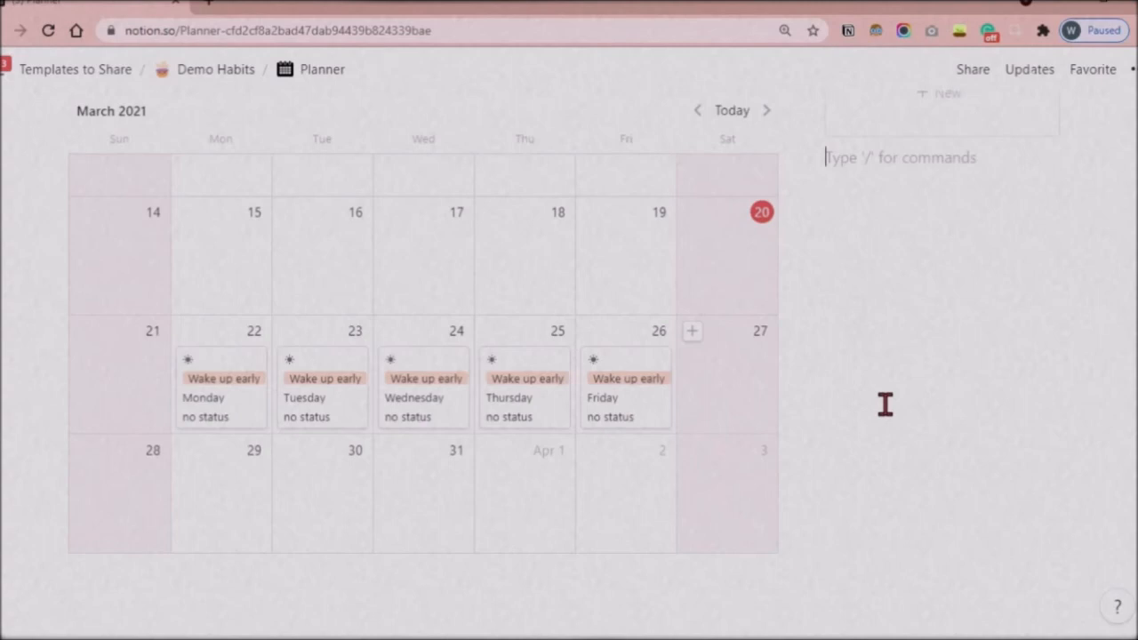
Step: Select the five Wake up early entries from March 22 to 26 together and open their Cycle property for editing
left_click_drag(884, 388, 230, 397)
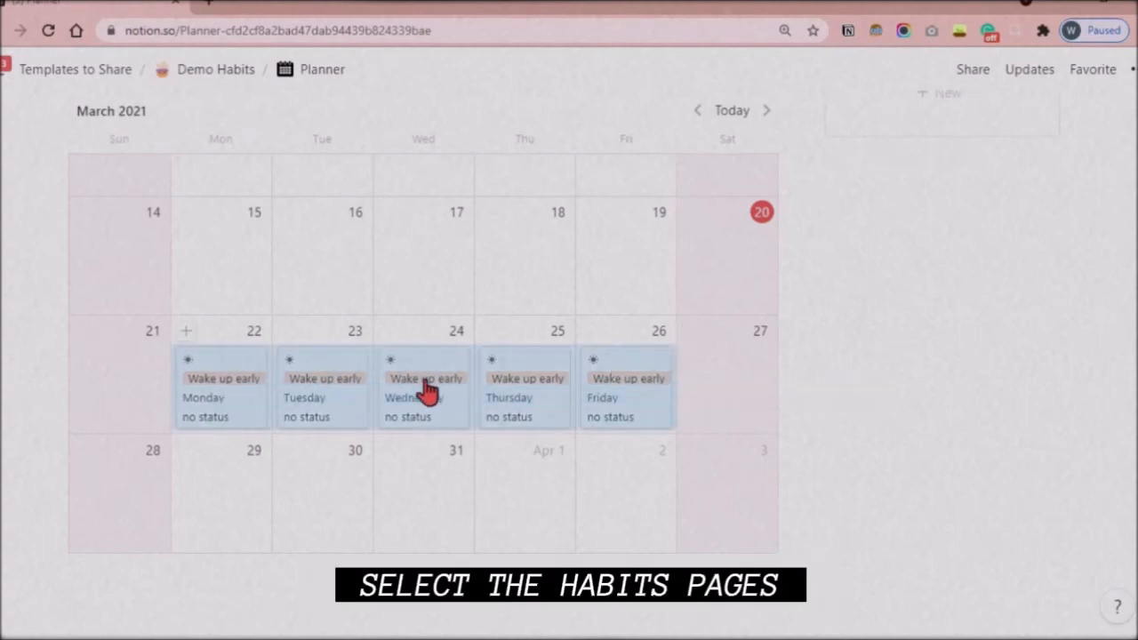
right_click(652, 421)
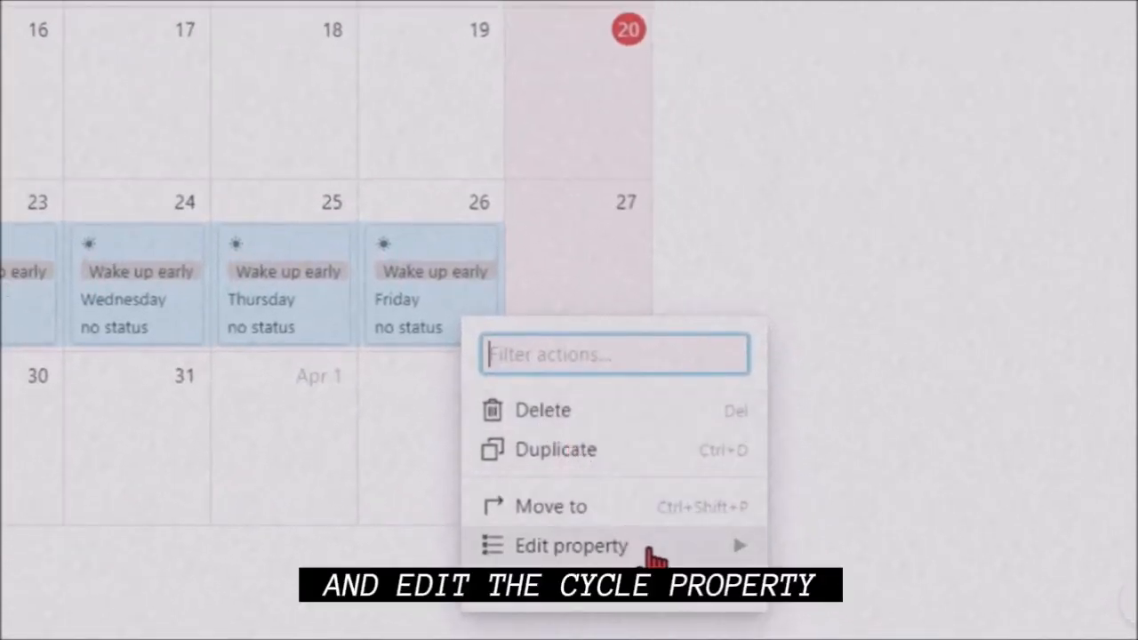
mouse_move(702, 557)
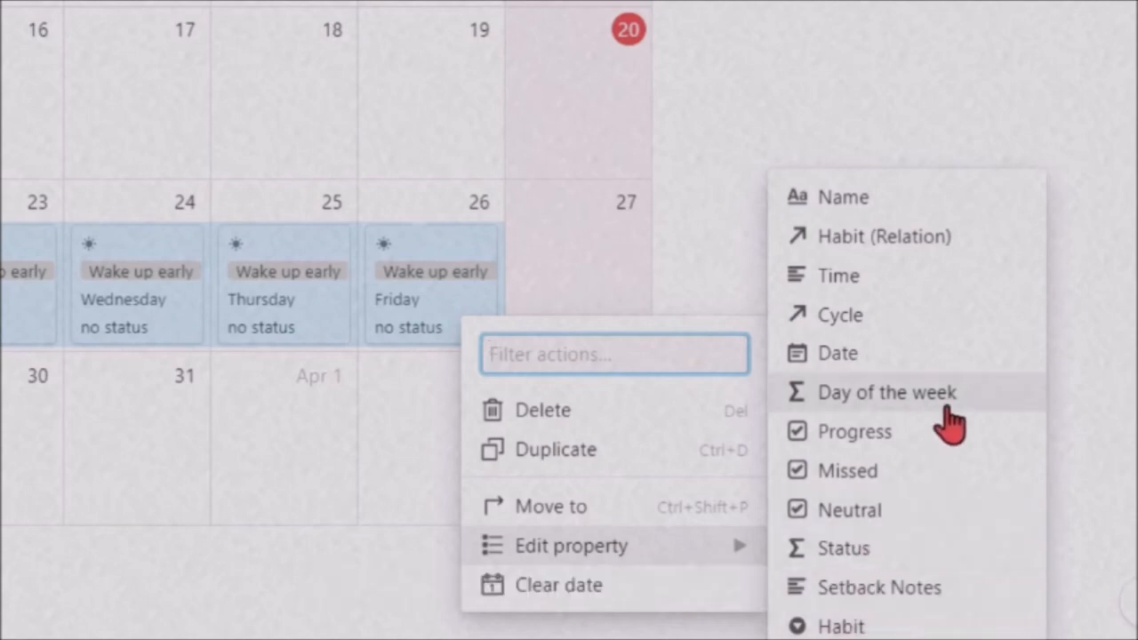
left_click(886, 320)
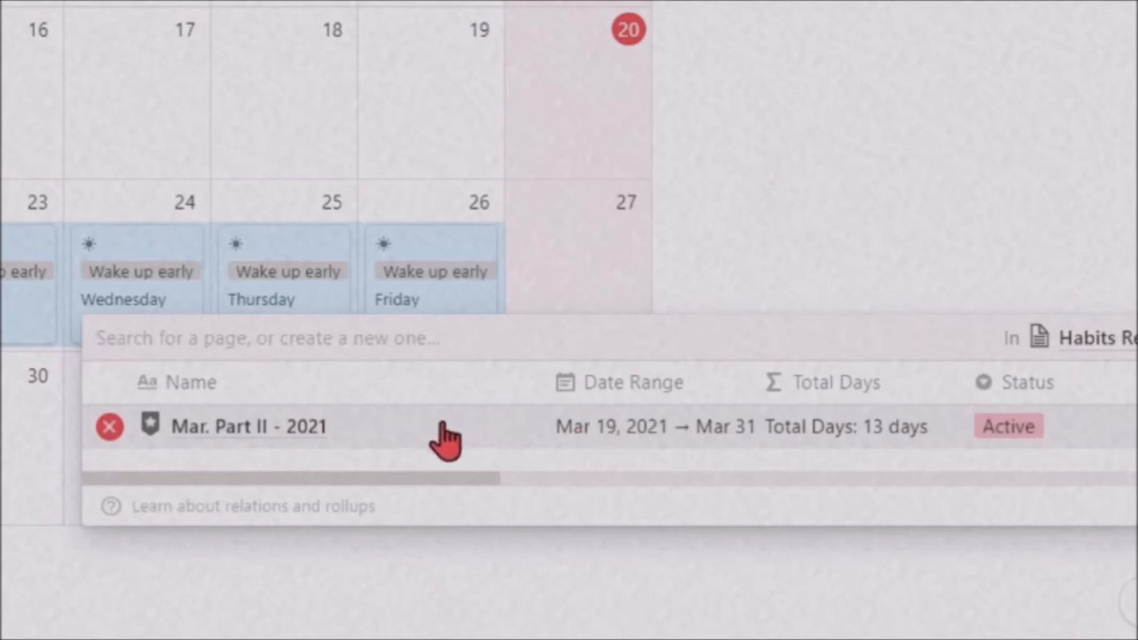
left_click(316, 336)
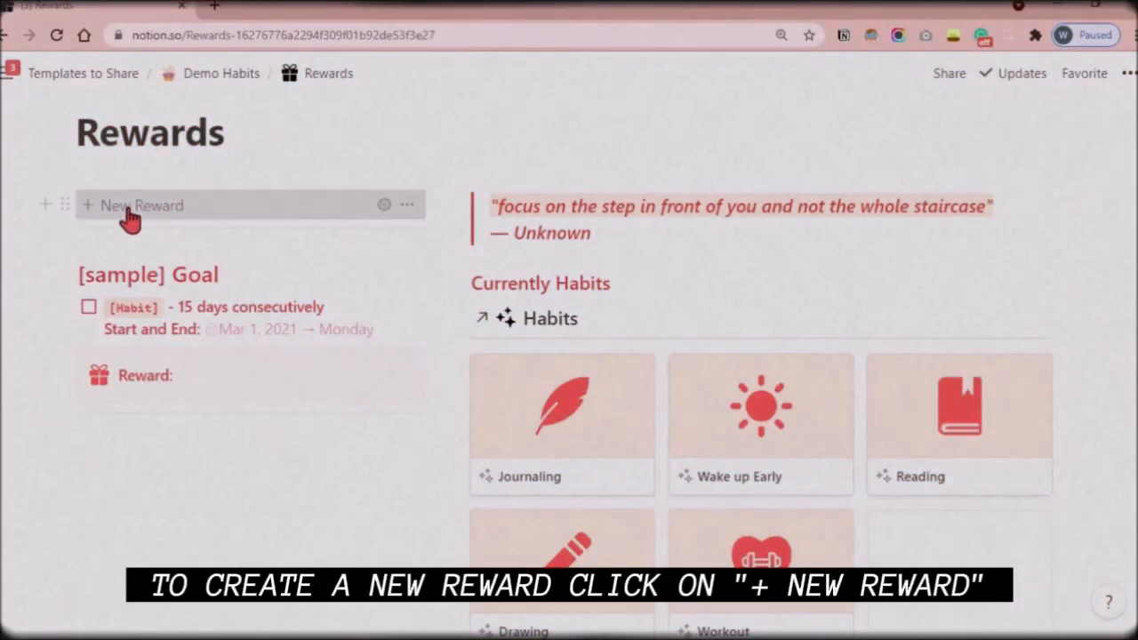
Step: Add a new reward on the Rewards page, with Journaling as its habit and "one week" as its goal
left_click(129, 217)
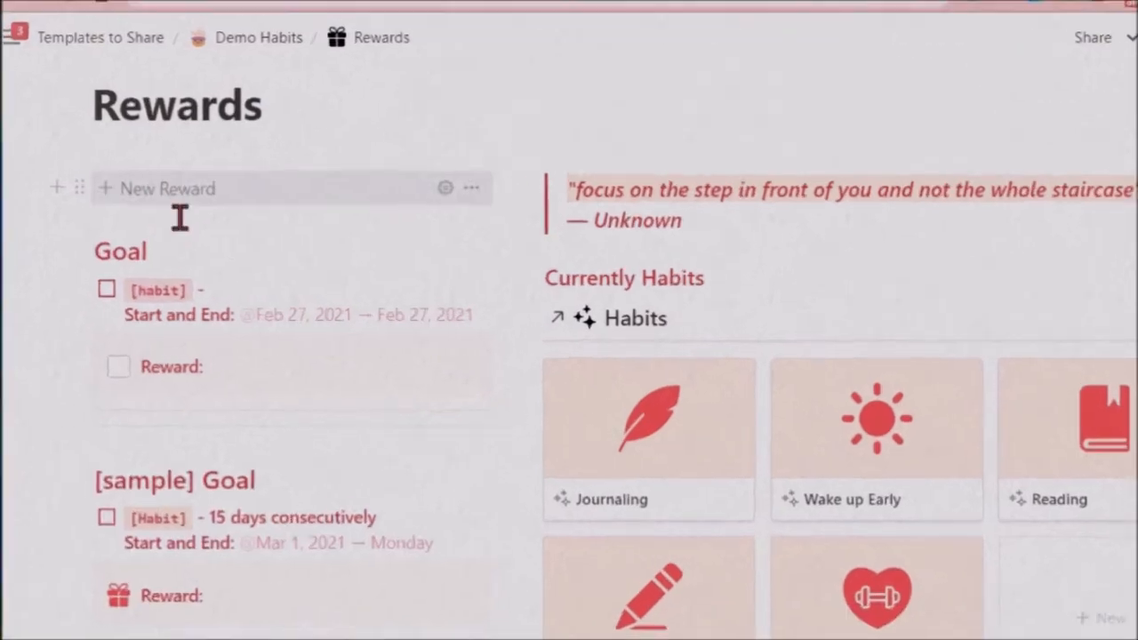
left_click_drag(274, 276, 218, 277)
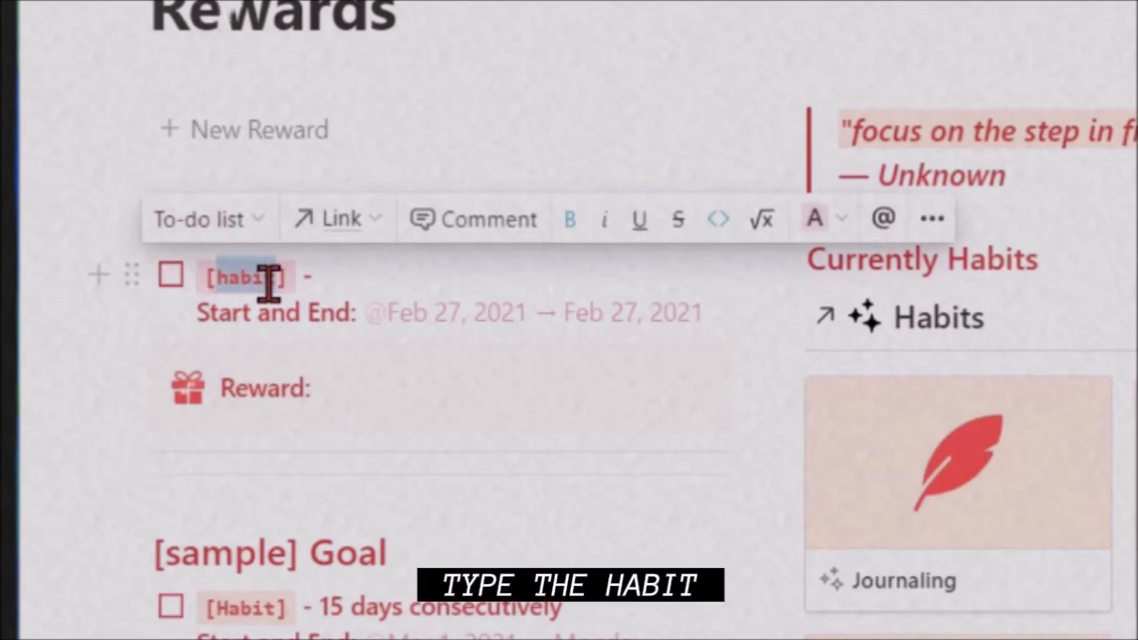
type("Journaling")
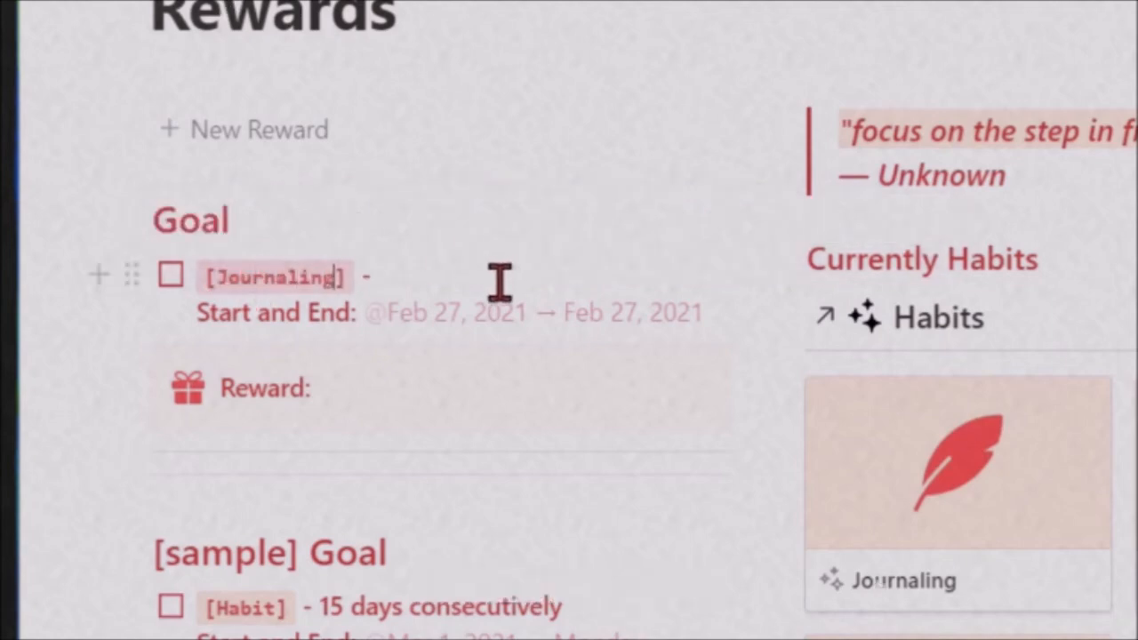
left_click(468, 276)
type("one ")
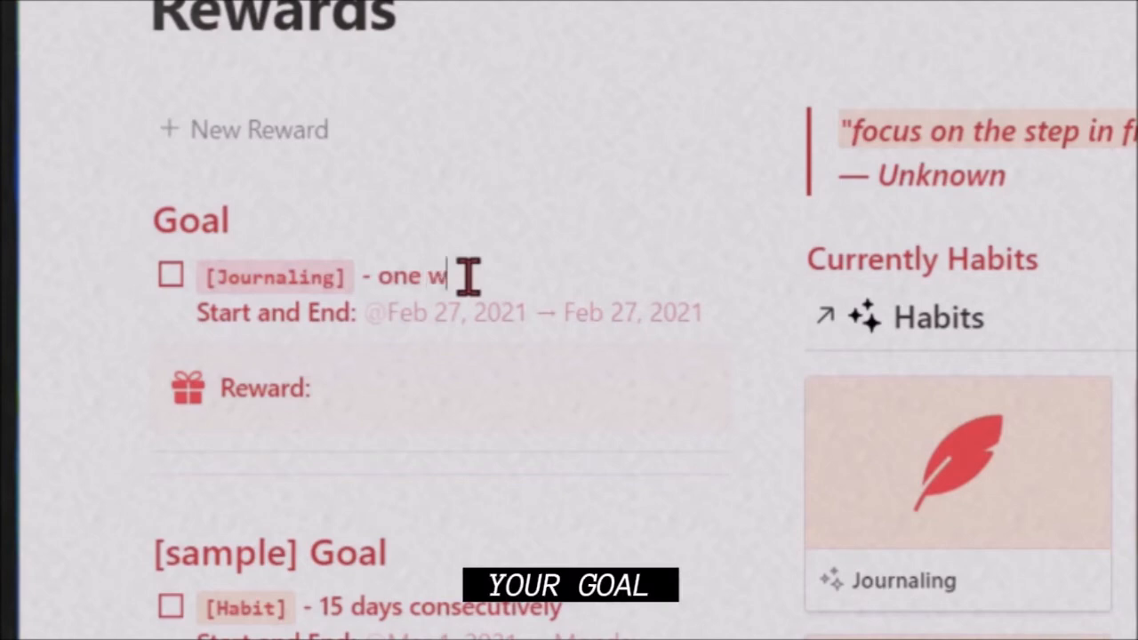
type("week")
Step: Set the journaling goal's end date to March 8, 2021, with a reminder on the day of the event
left_click(472, 330)
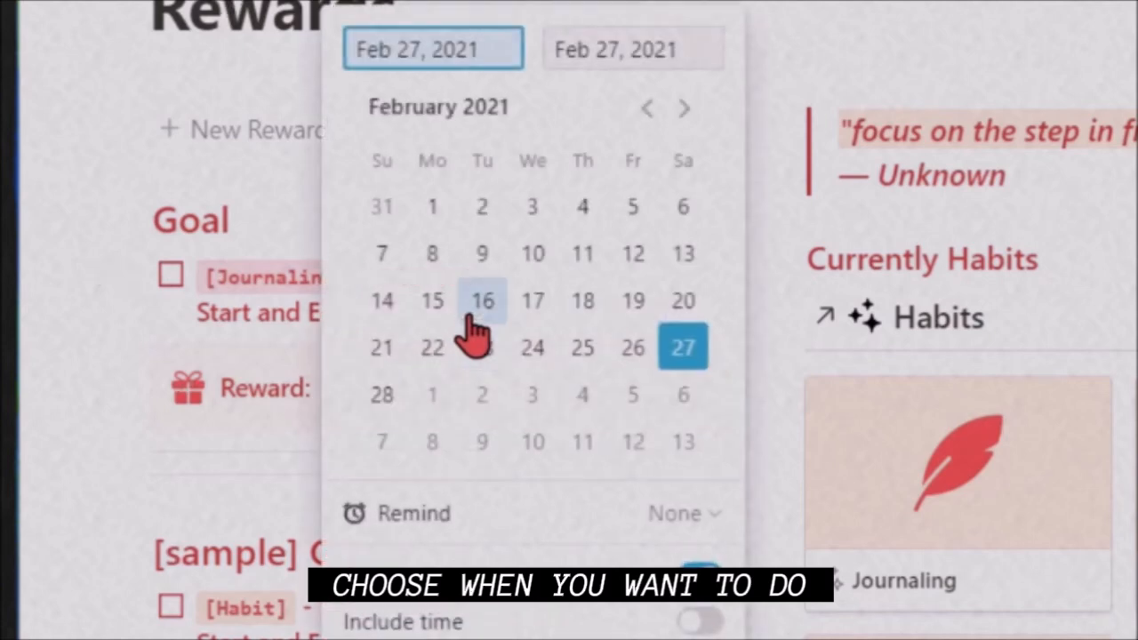
left_click(436, 402)
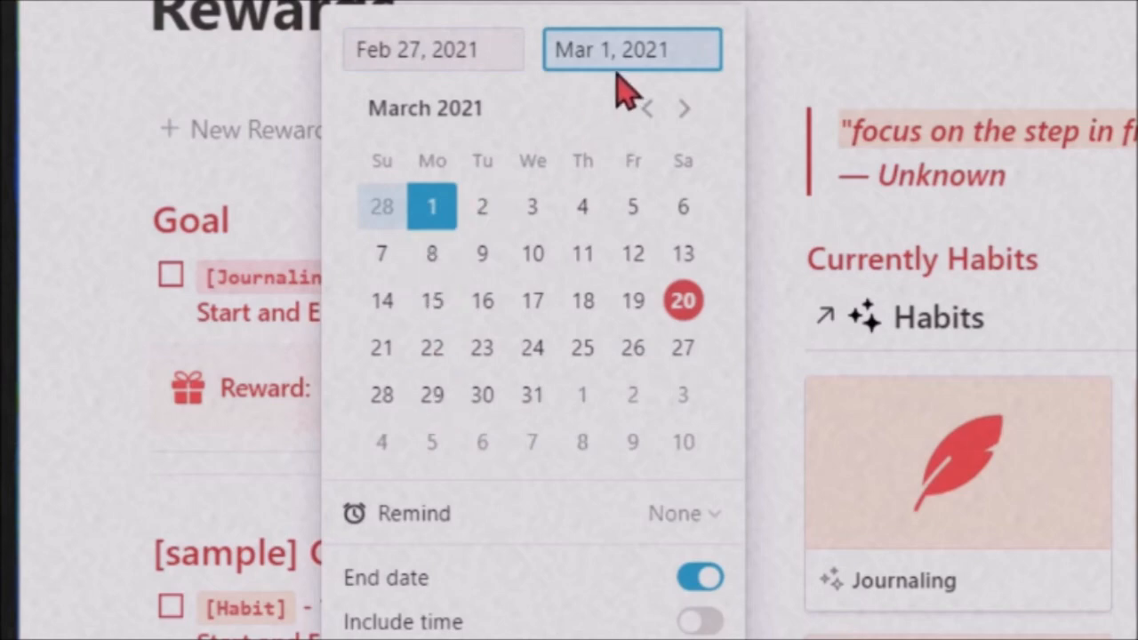
left_click(434, 267)
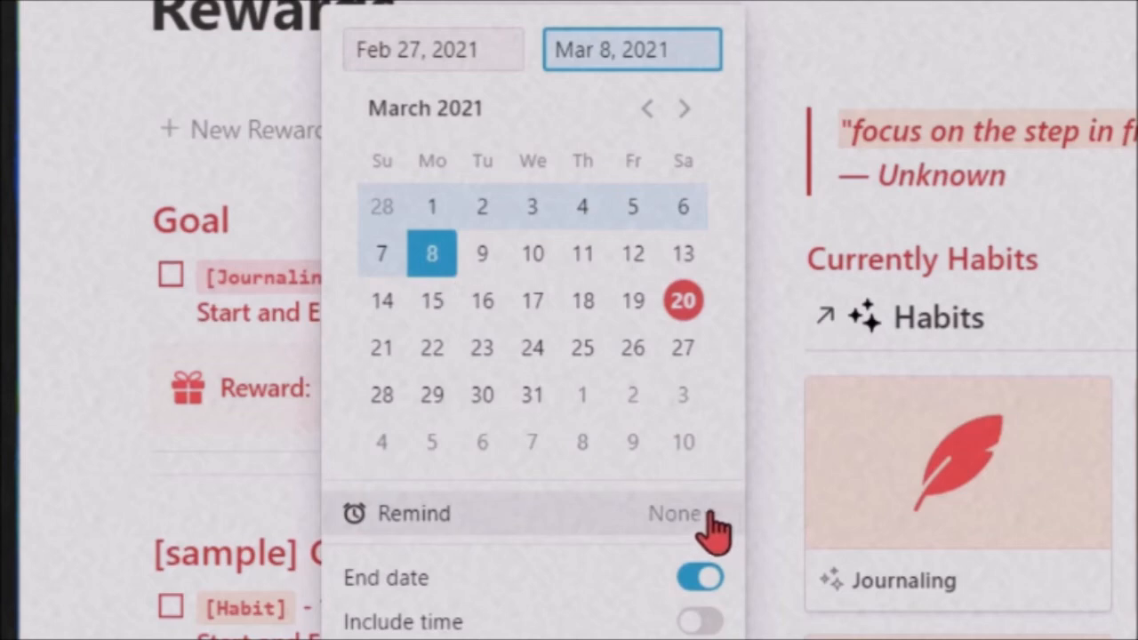
left_click(472, 46)
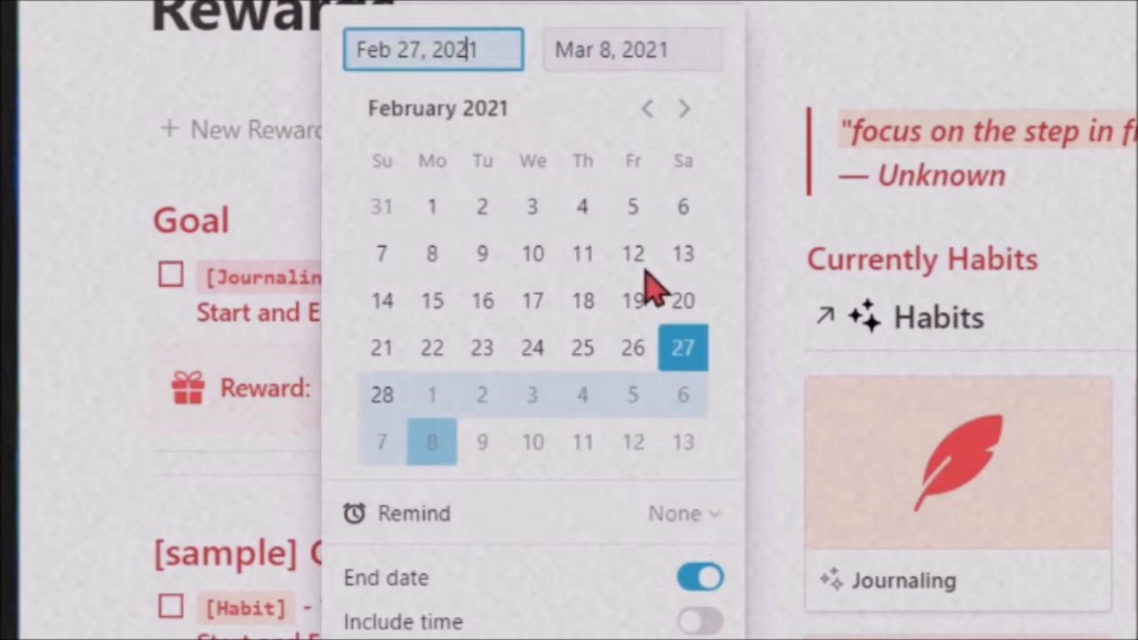
left_click(710, 523)
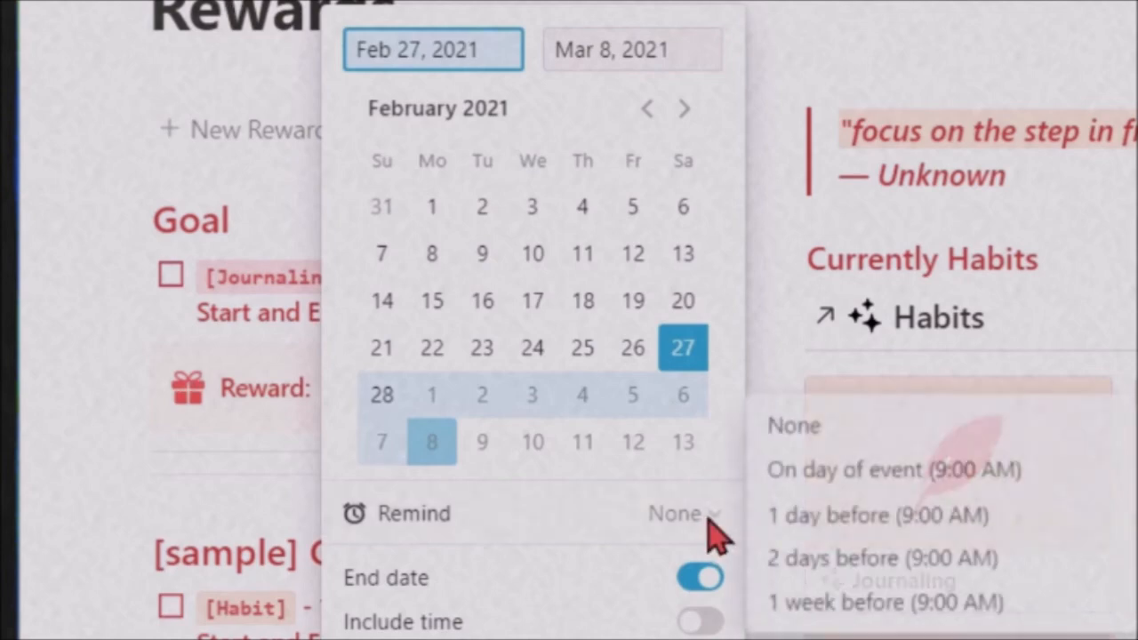
left_click(1061, 475)
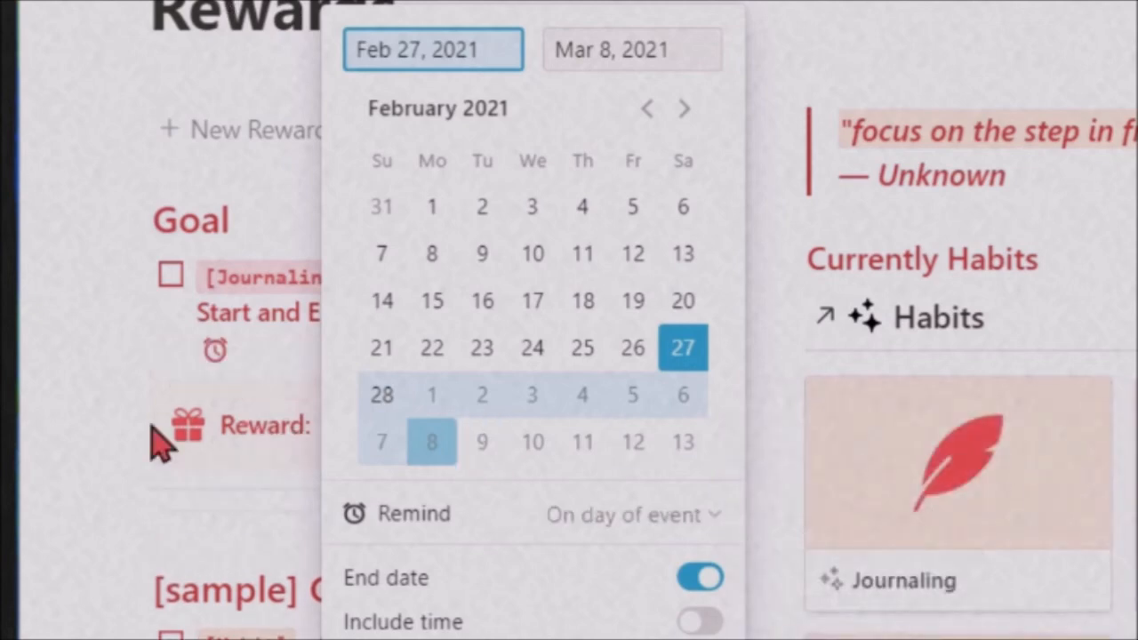
Step: Enter "Watch a episode of my fav tv show" as the journaling goal's reward, followed by the inline-code tag [claimed]
left_click(96, 444)
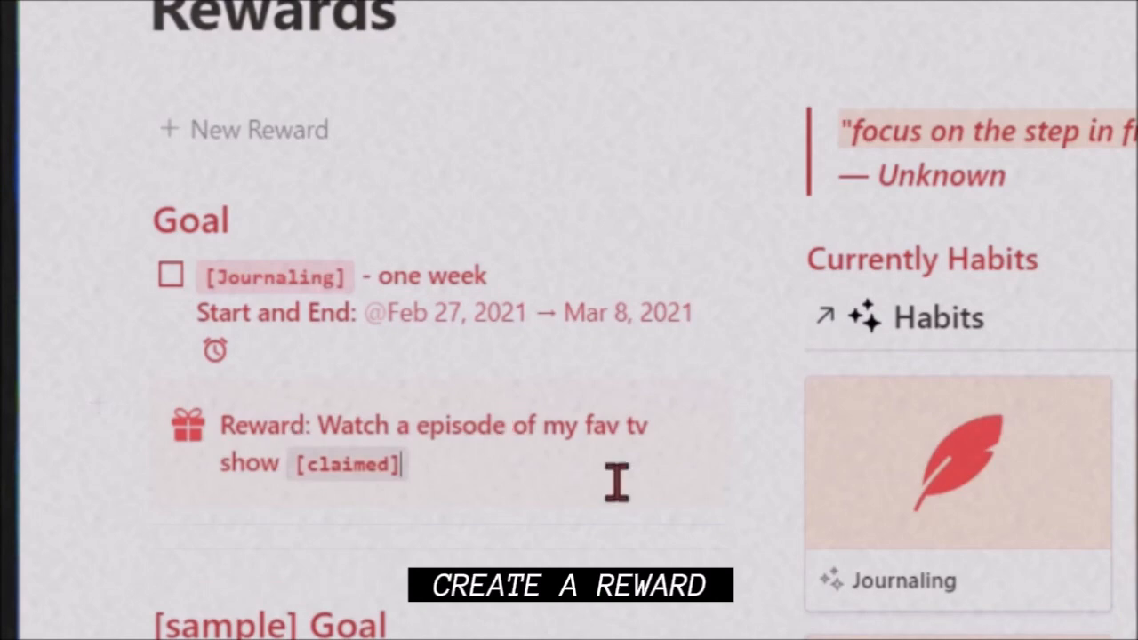
left_click(513, 487)
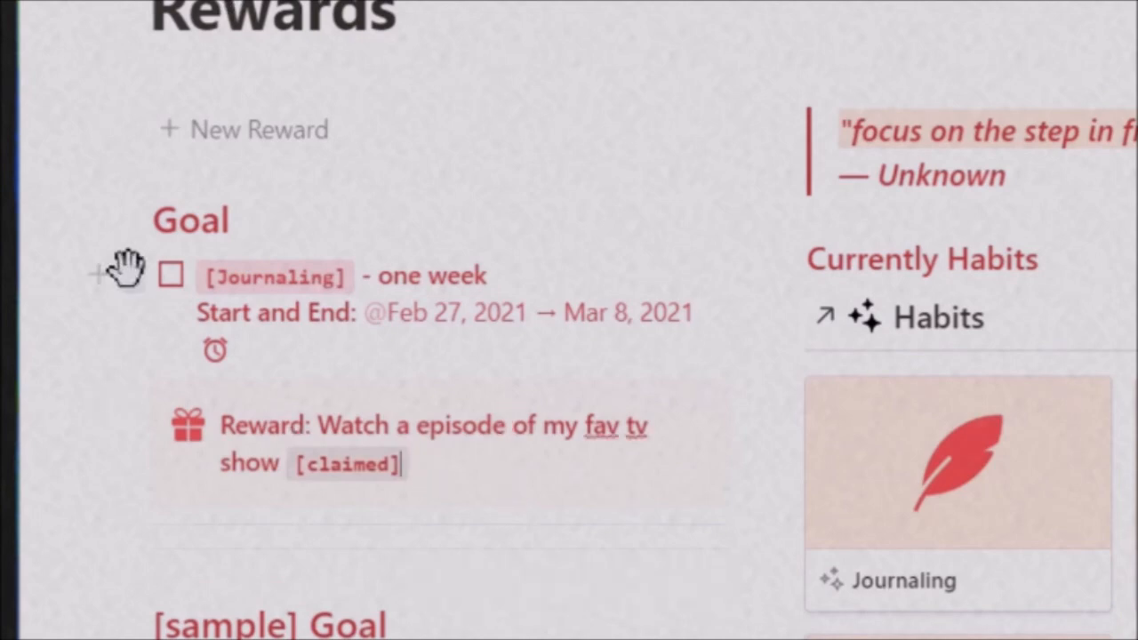
Step: Mark the journaling goal as completed and move the whole goal with its reward into the Journaling habit's page
left_click(172, 276)
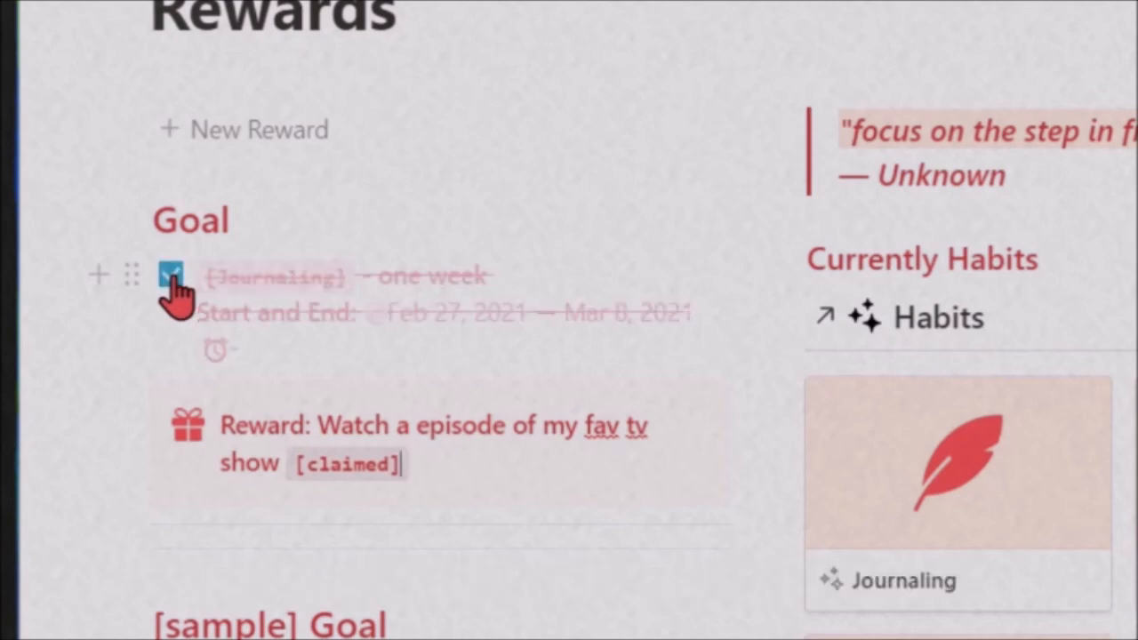
left_click_drag(62, 209, 467, 541)
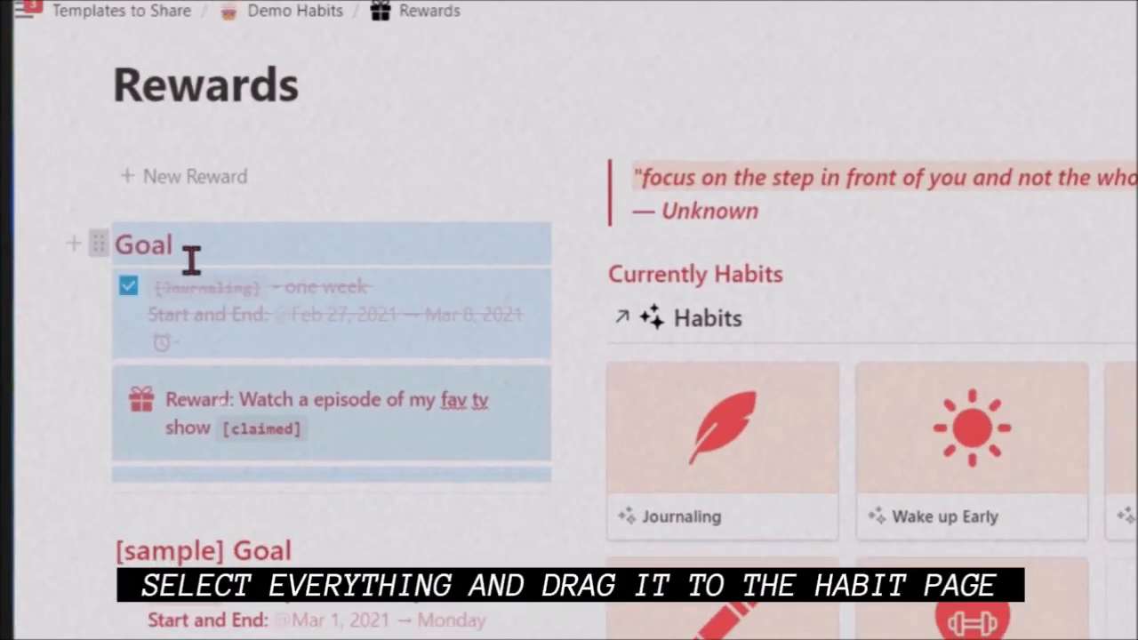
left_click_drag(191, 258, 694, 442)
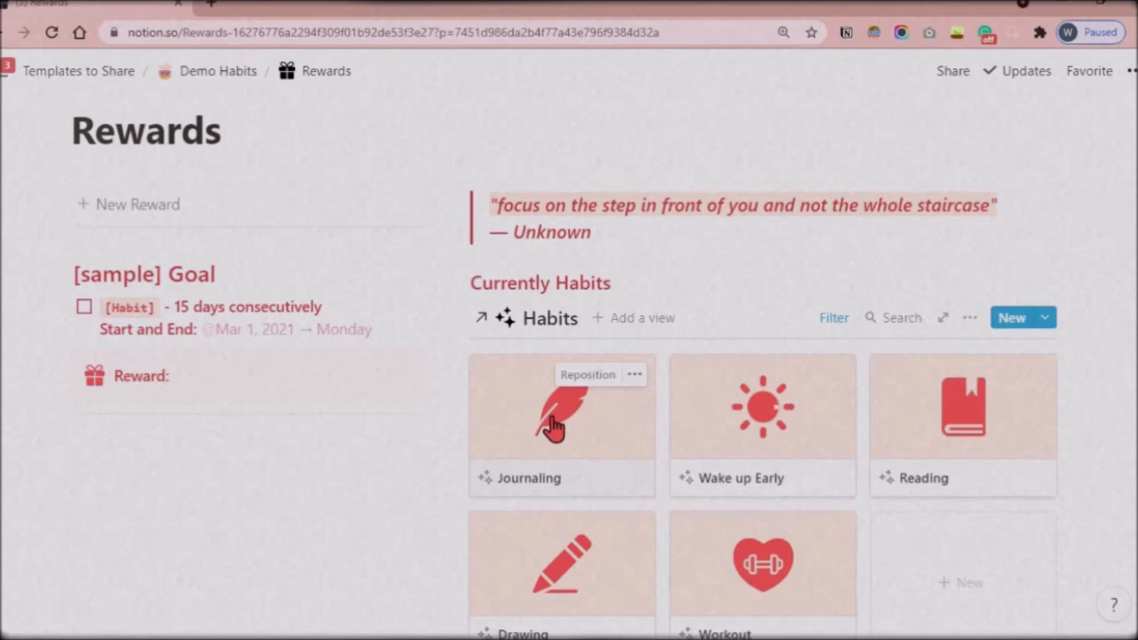
left_click(553, 427)
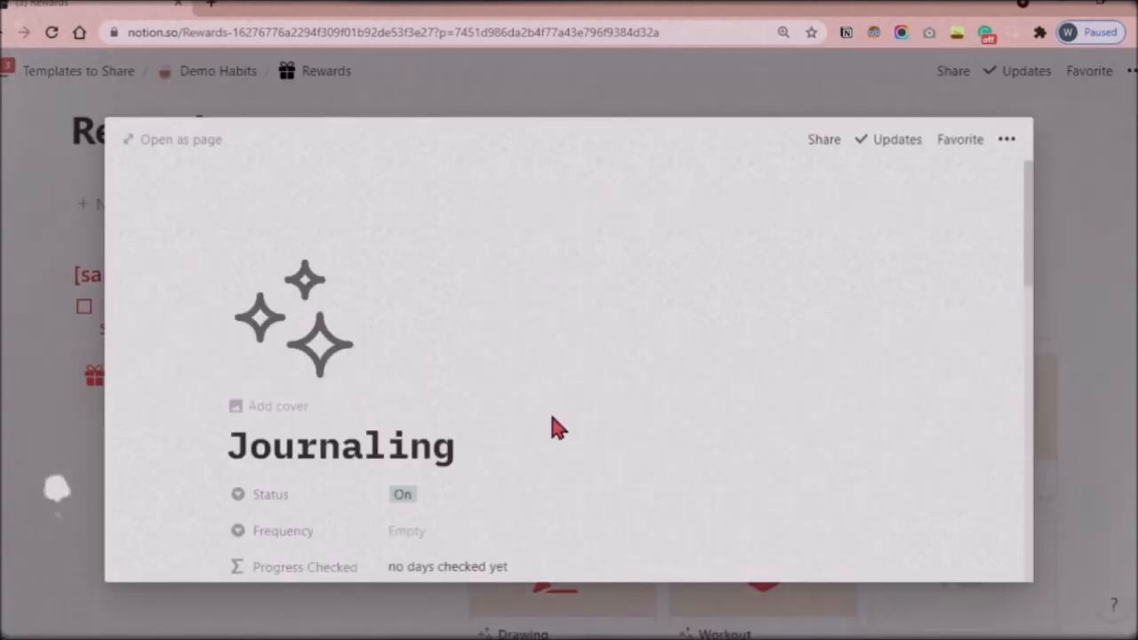
left_click_drag(1039, 256, 1029, 508)
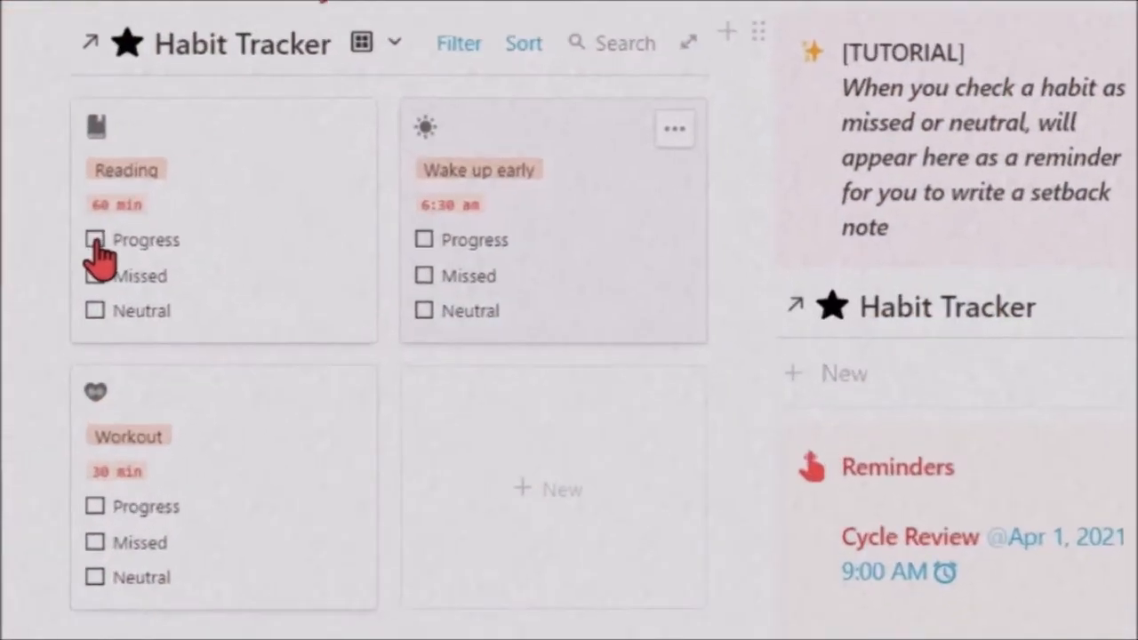
Step: Mark today's Reading habit as Progress, and set the Wake up early habit to Neutral instead of Progress
left_click(95, 240)
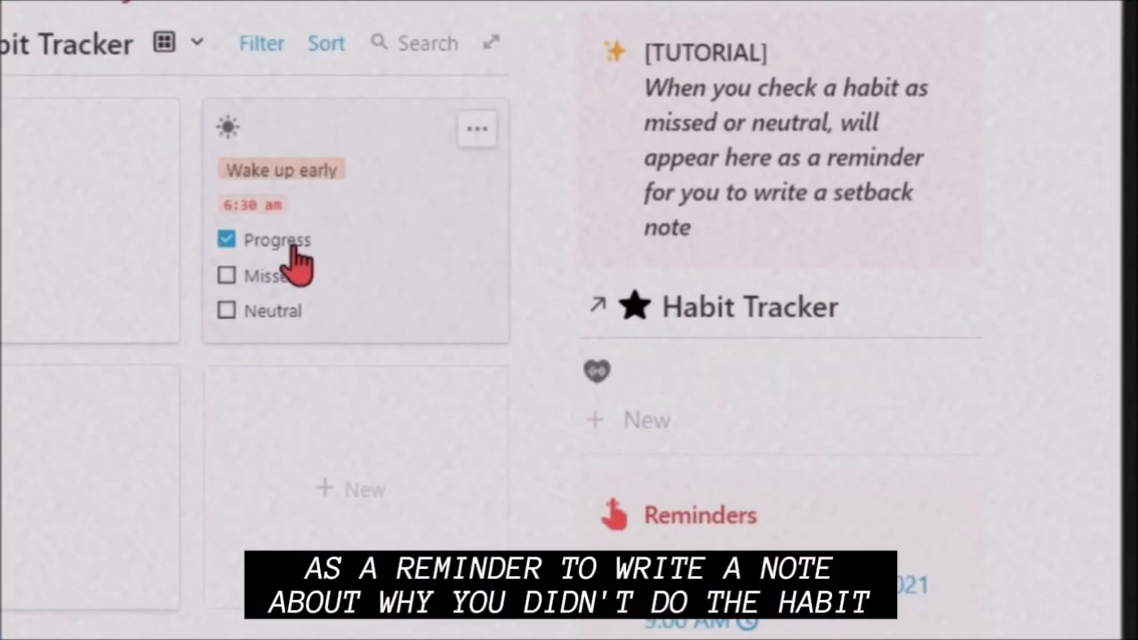
left_click(231, 240)
left_click(226, 311)
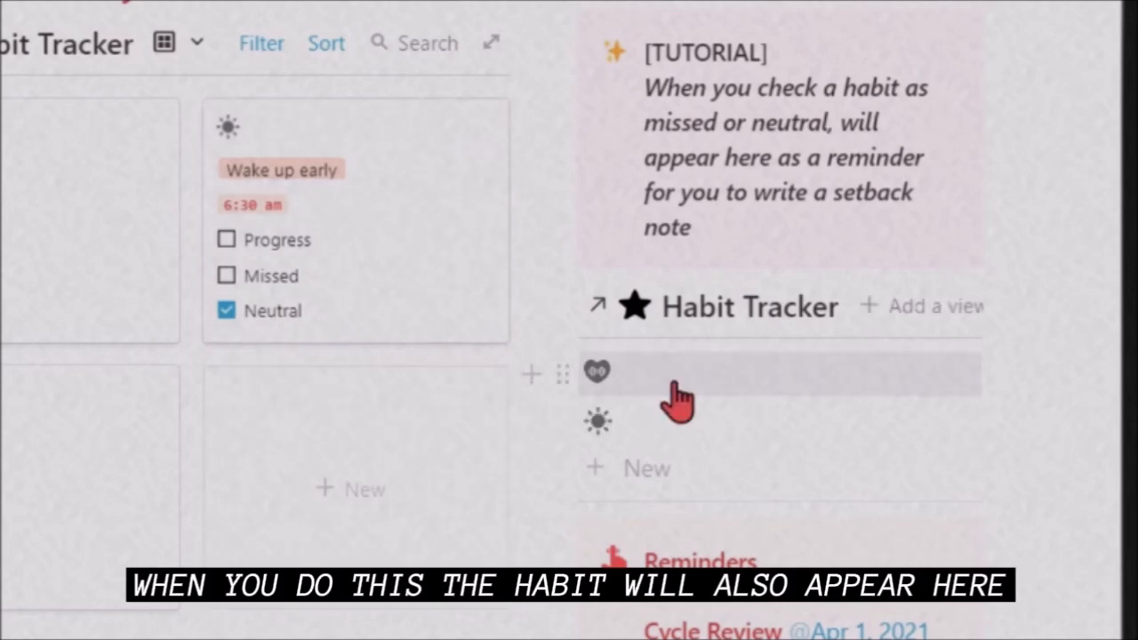
Step: Open the missed Workout entry from the setback notes list and enter "Broke my leg" as its Setback Notes
left_click(676, 384)
left_click_drag(1042, 200, 1093, 325)
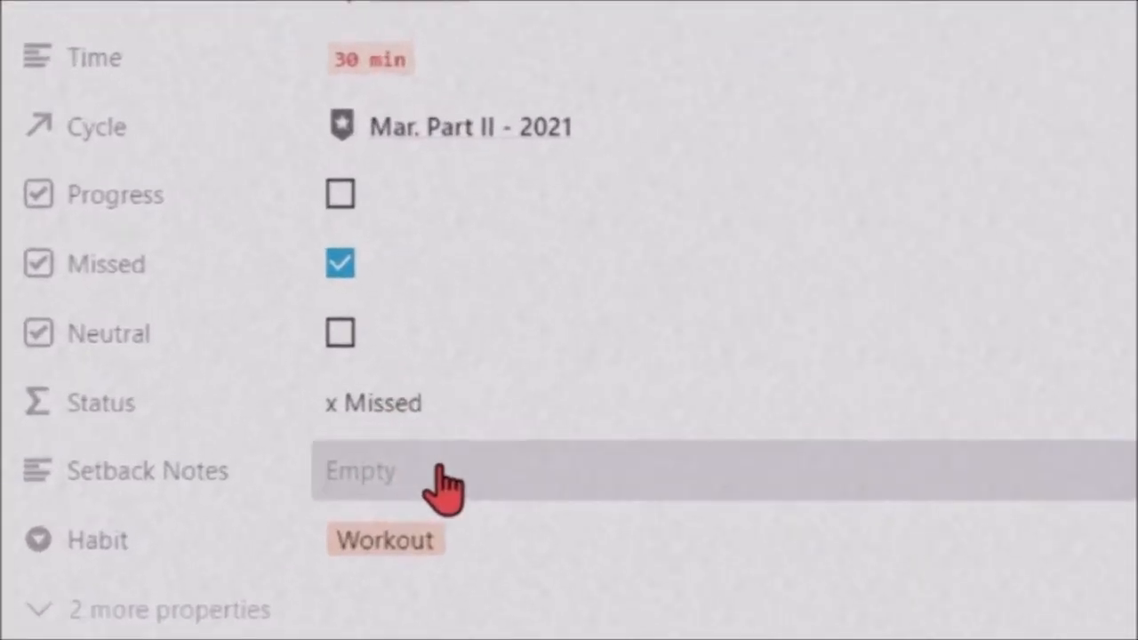
left_click(529, 470)
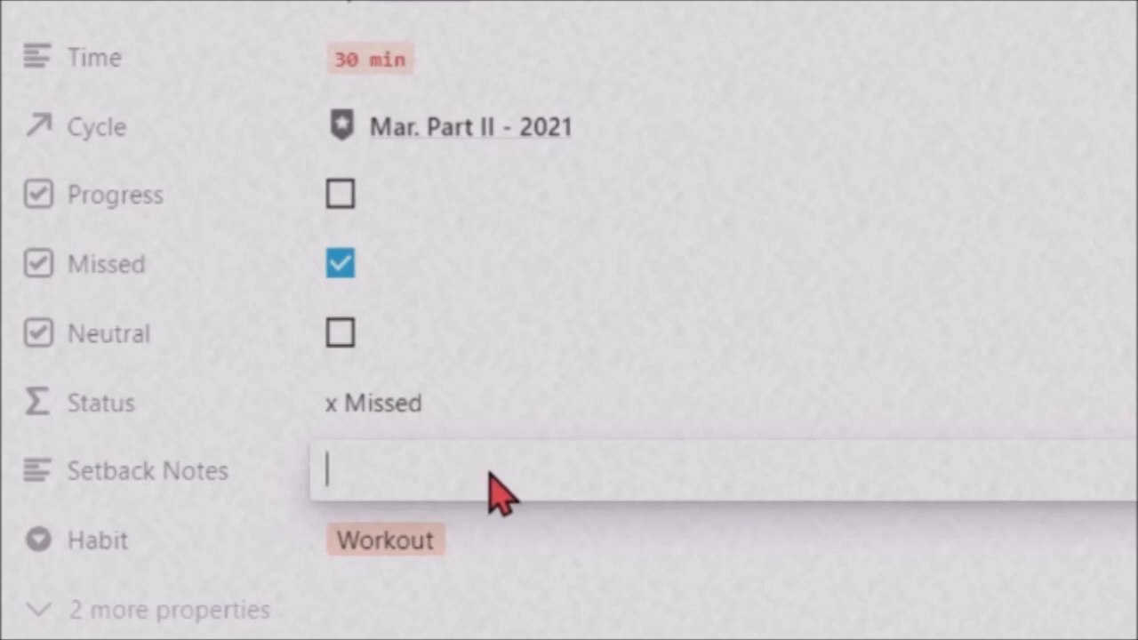
type("Broke my leg")
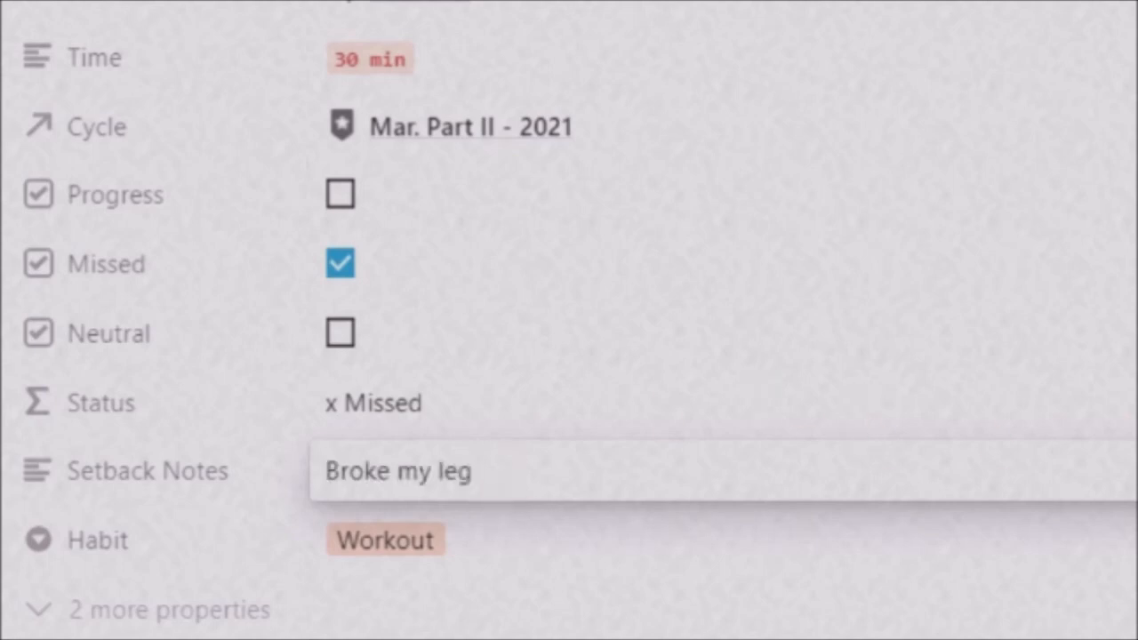
key("Return")
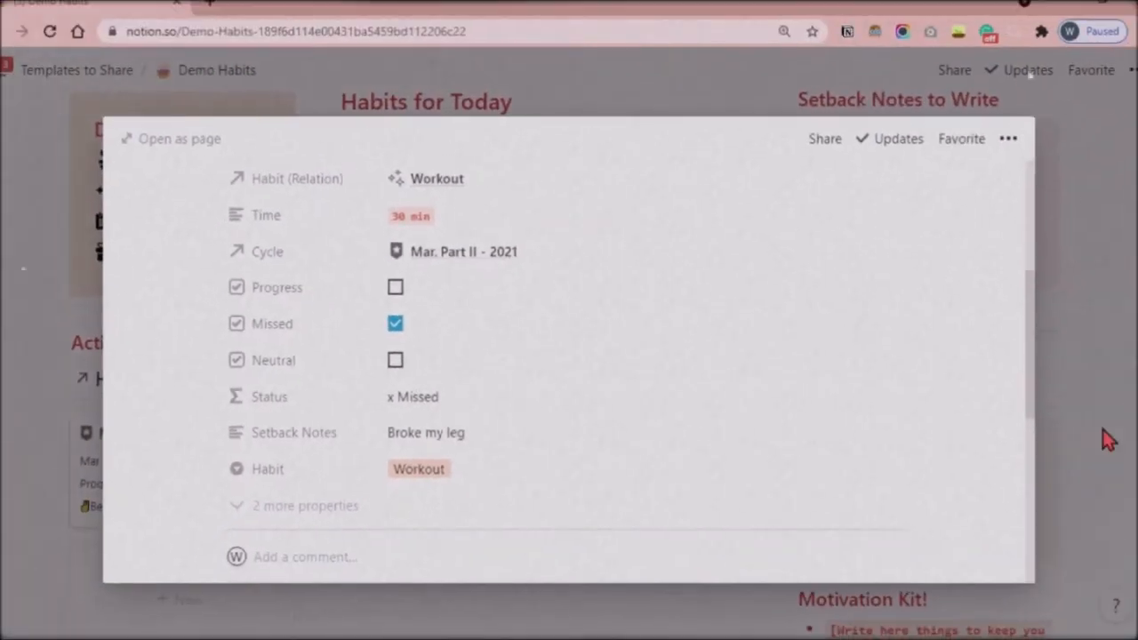
left_click(1104, 431)
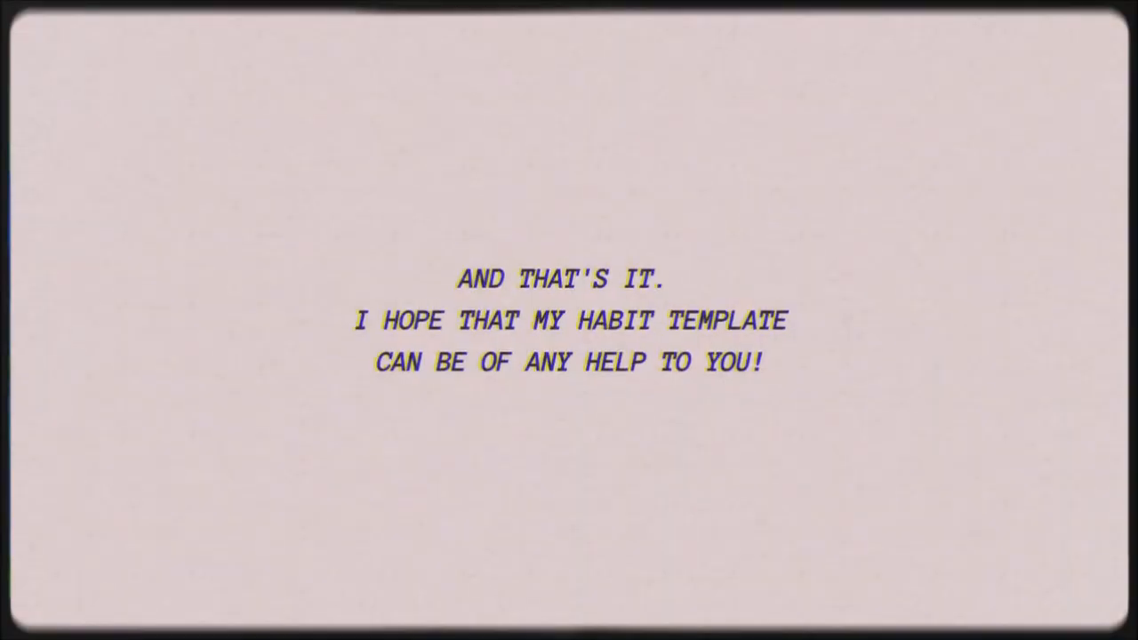